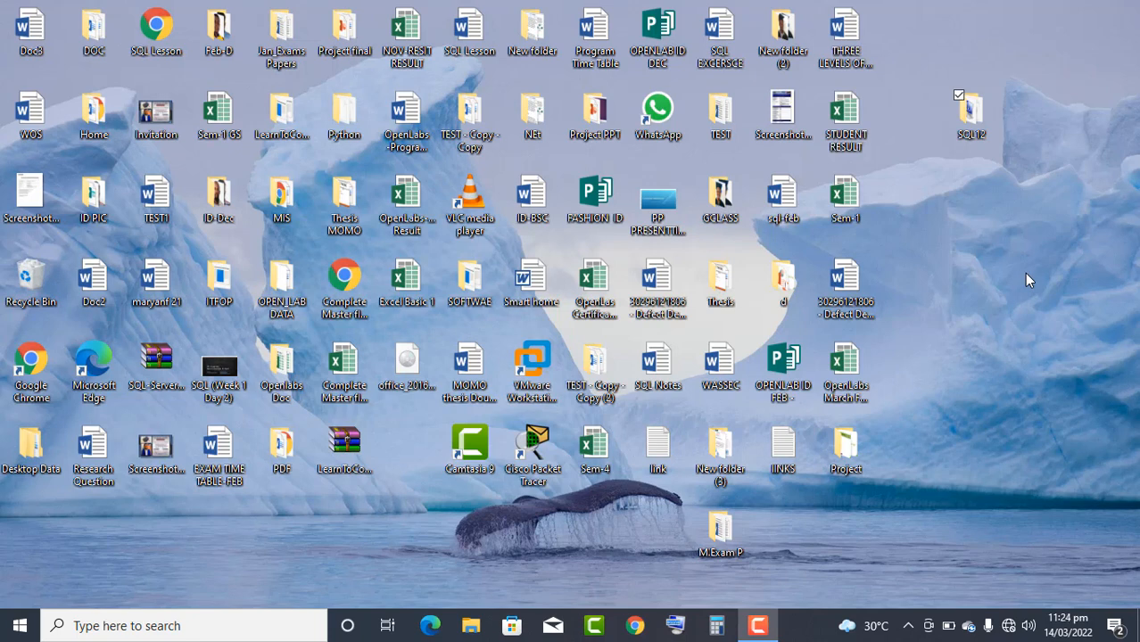
- Look over the files in the SQL12 folder on the desktop
double_click(971, 114)
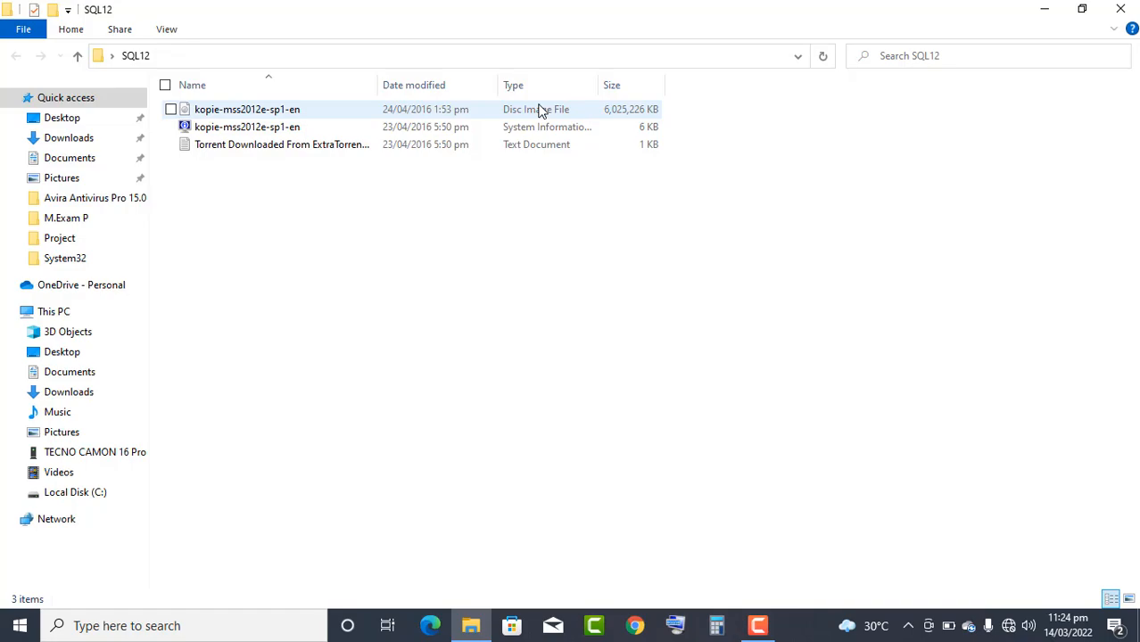
key("super+d")
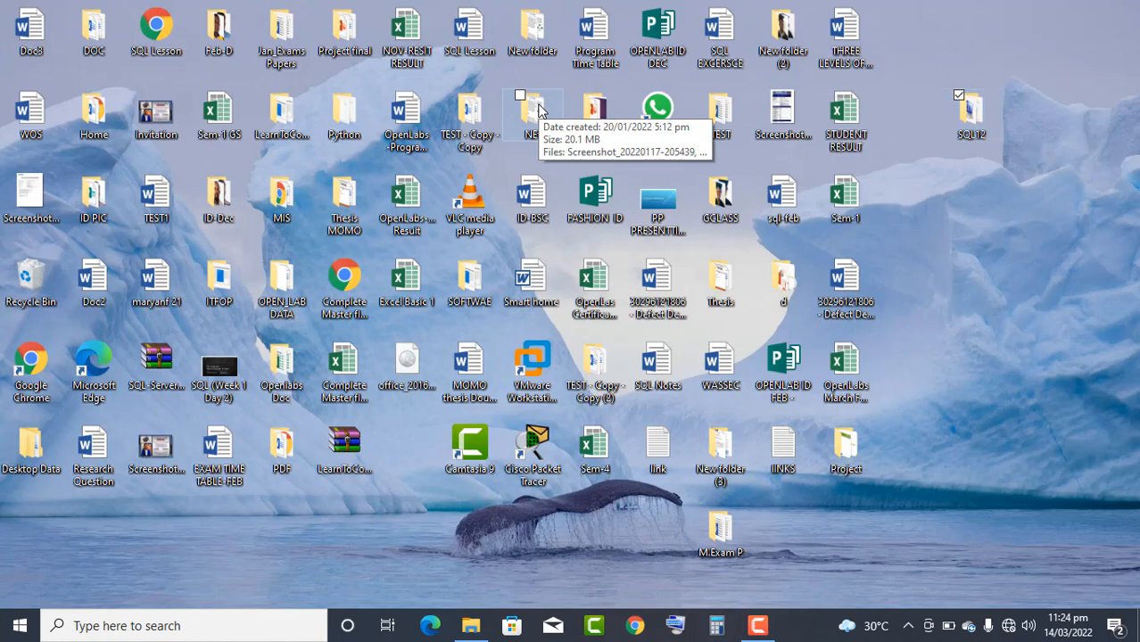
key("super+e")
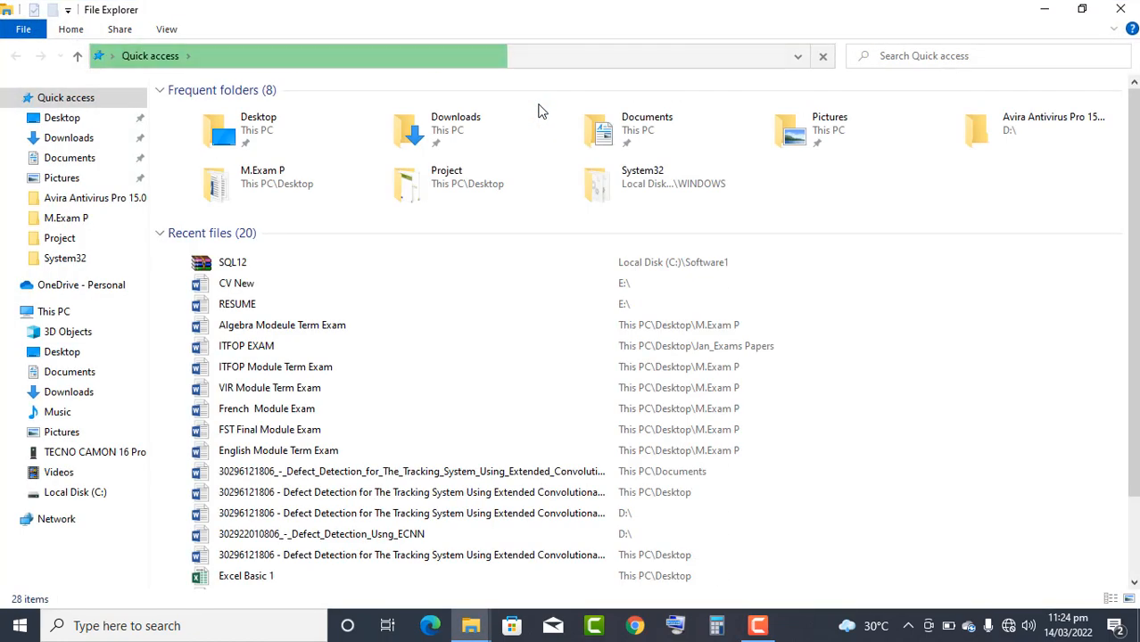
- Open Programs and Features by running appwiz.cpl
key("super+r")
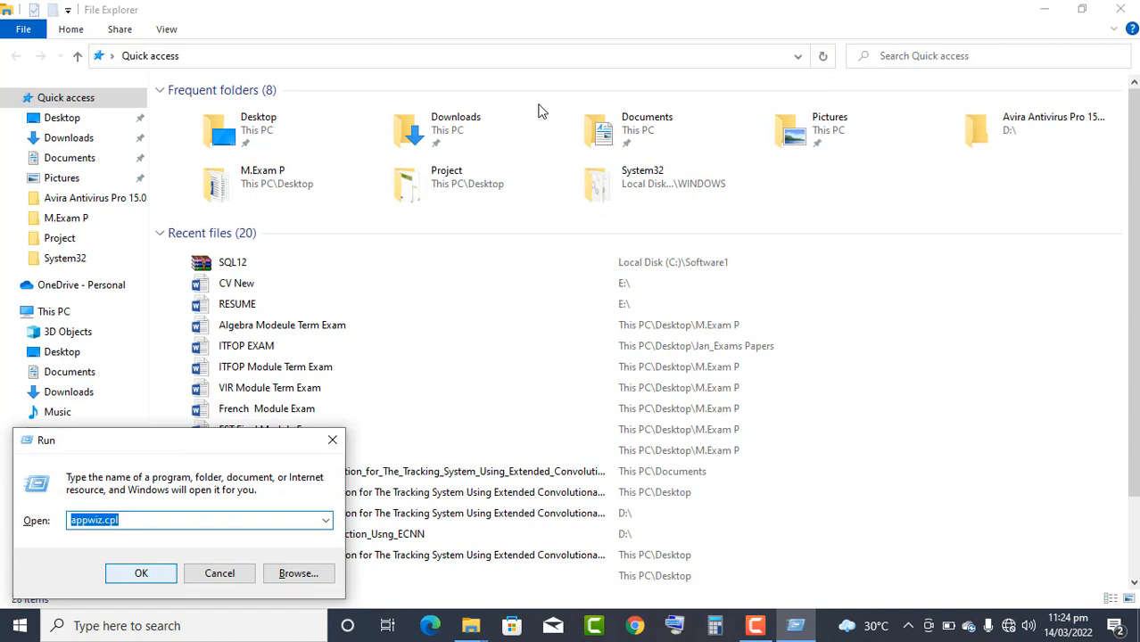
type("app")
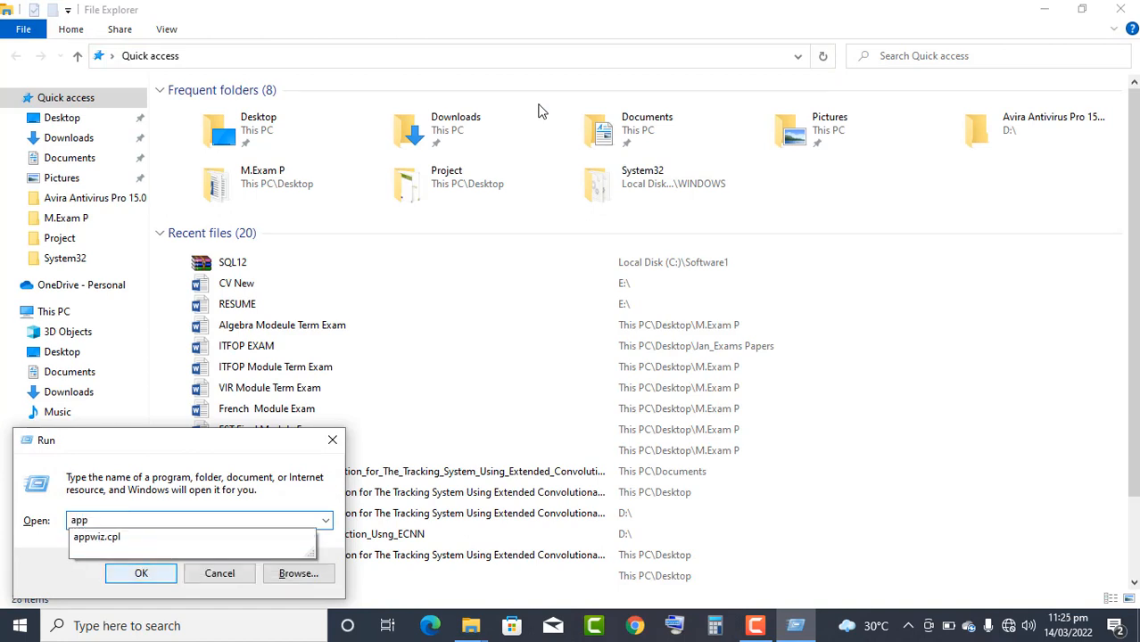
key("Down")
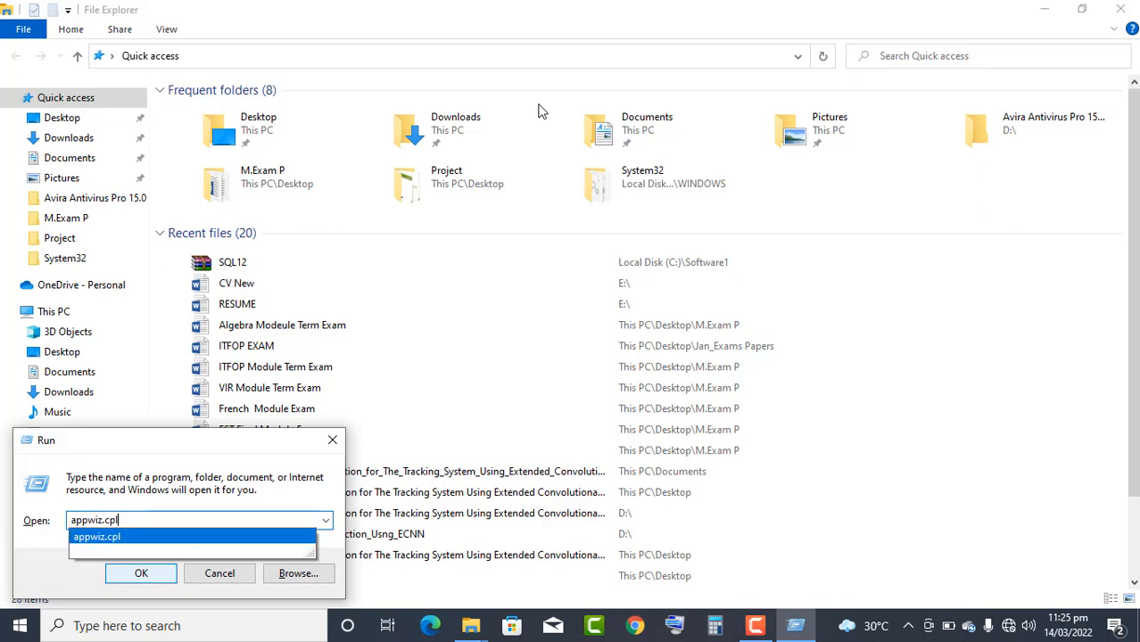
key("Return")
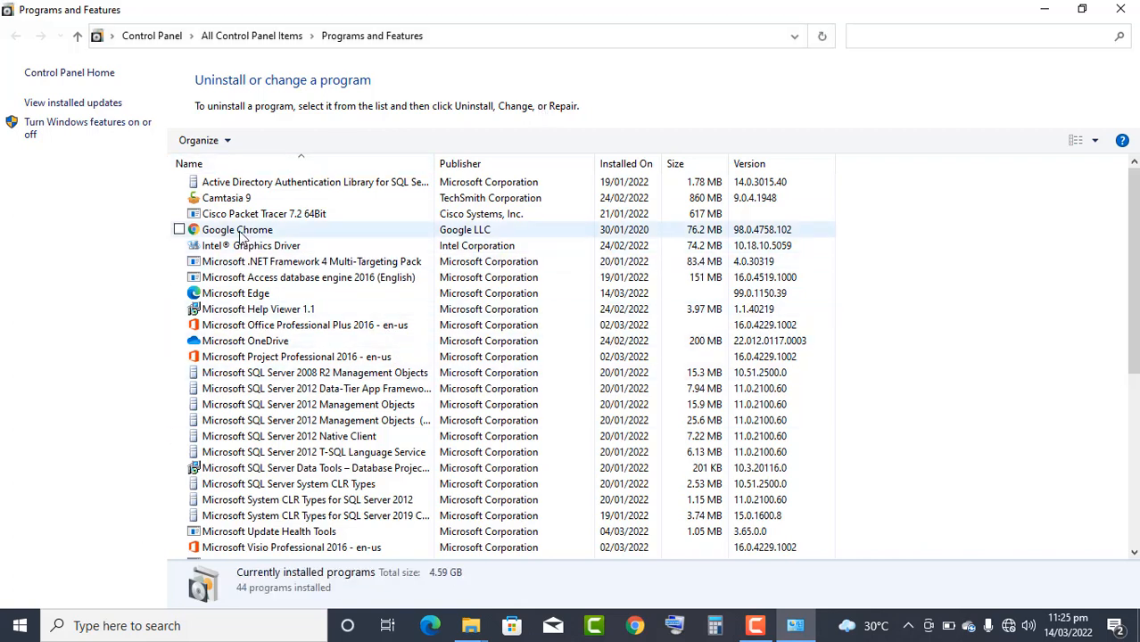
- Make sure the .NET Framework 3.5 Windows feature and its subfeatures are turned on, and close the open windows
left_click(85, 133)
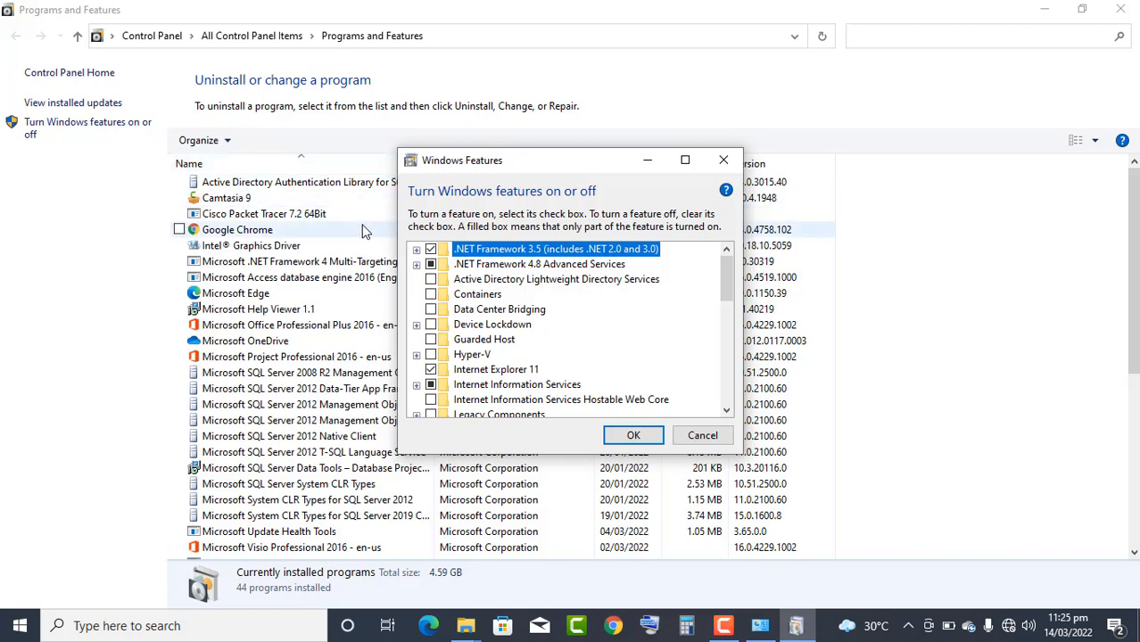
left_click(431, 250)
left_click(416, 250)
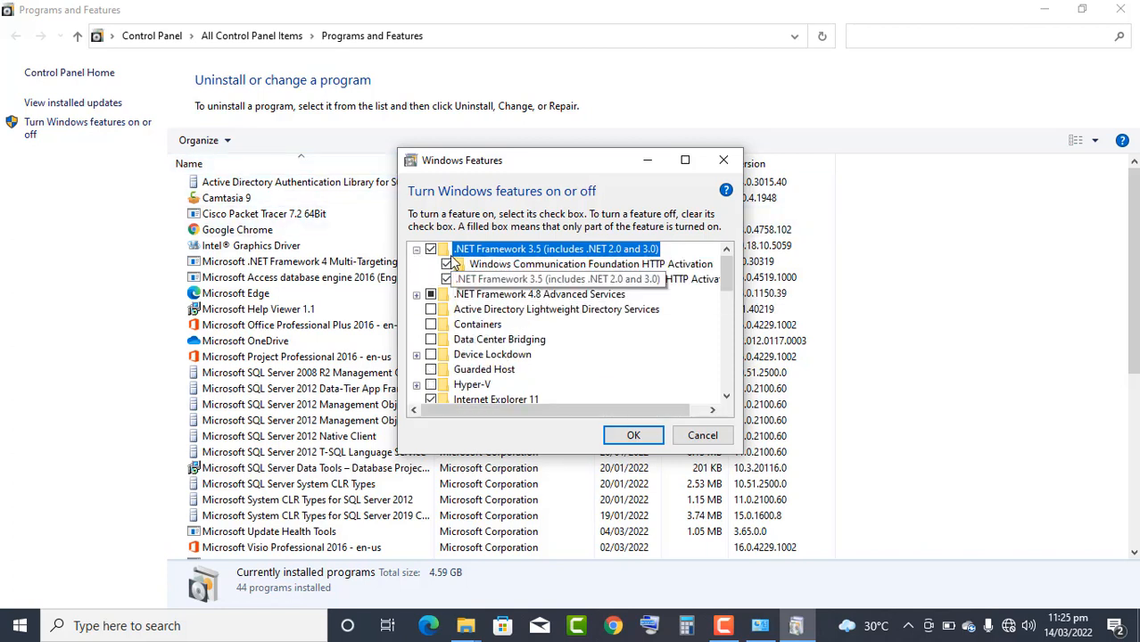
left_click(634, 438)
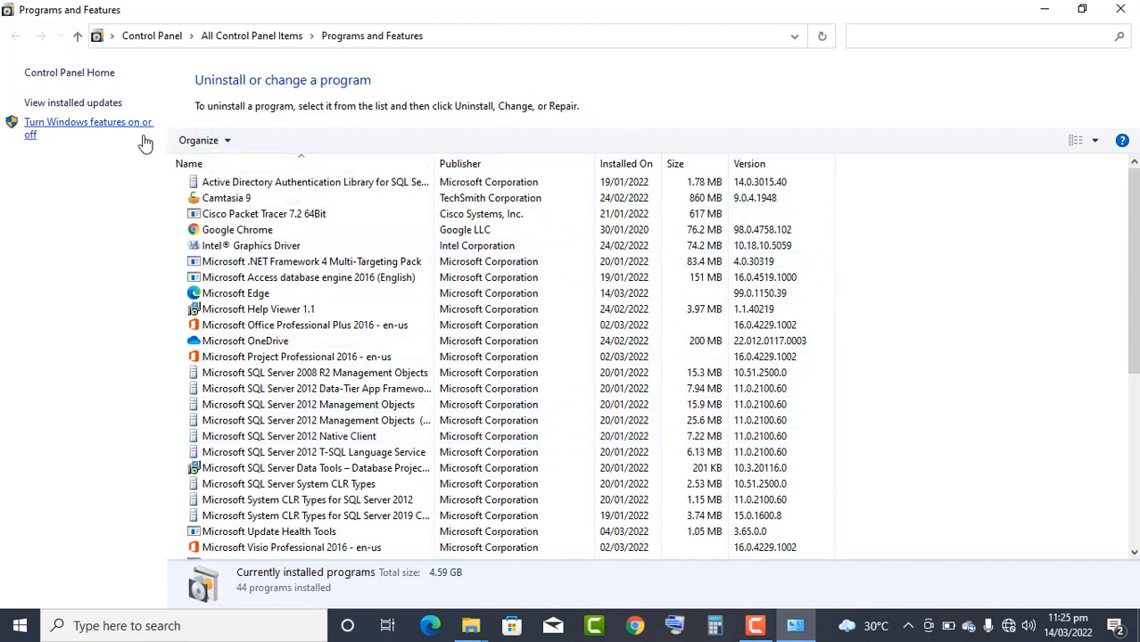
left_click(1135, 7)
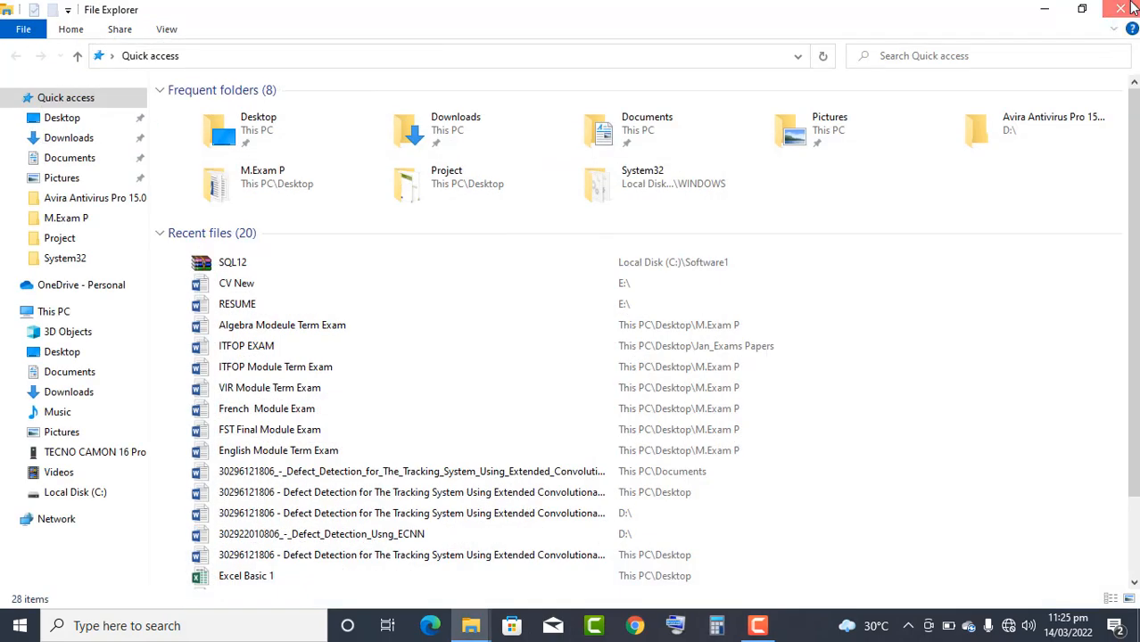
left_click(1126, 7)
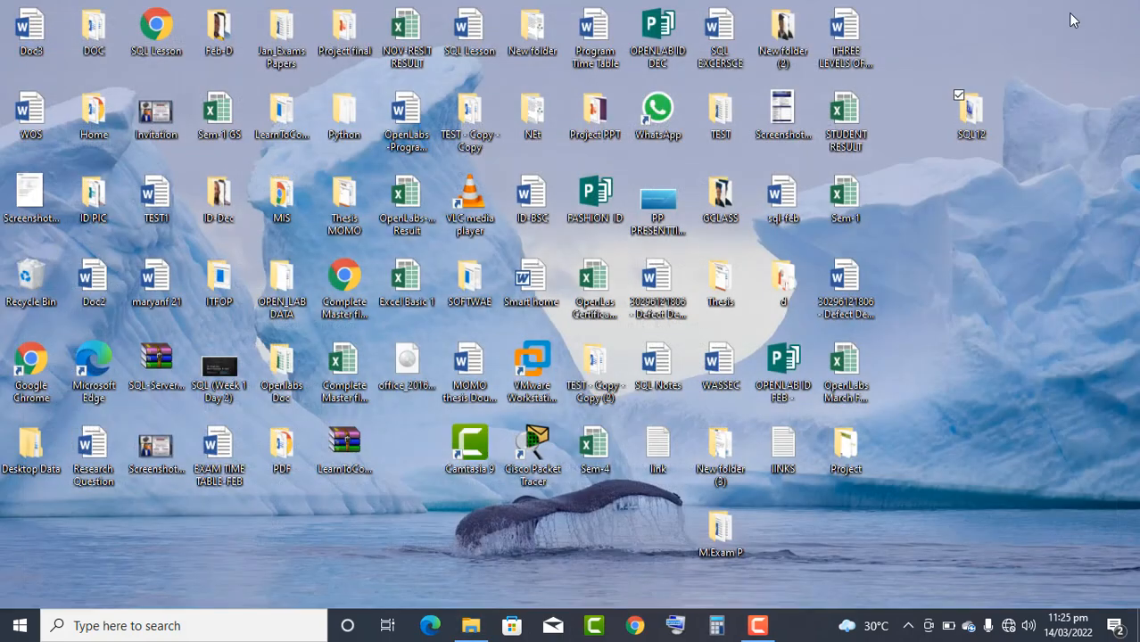
- Mount the kopie-mss2012e-sp1-en disc image from the SQL12 desktop folder and launch its setup application
double_click(968, 111)
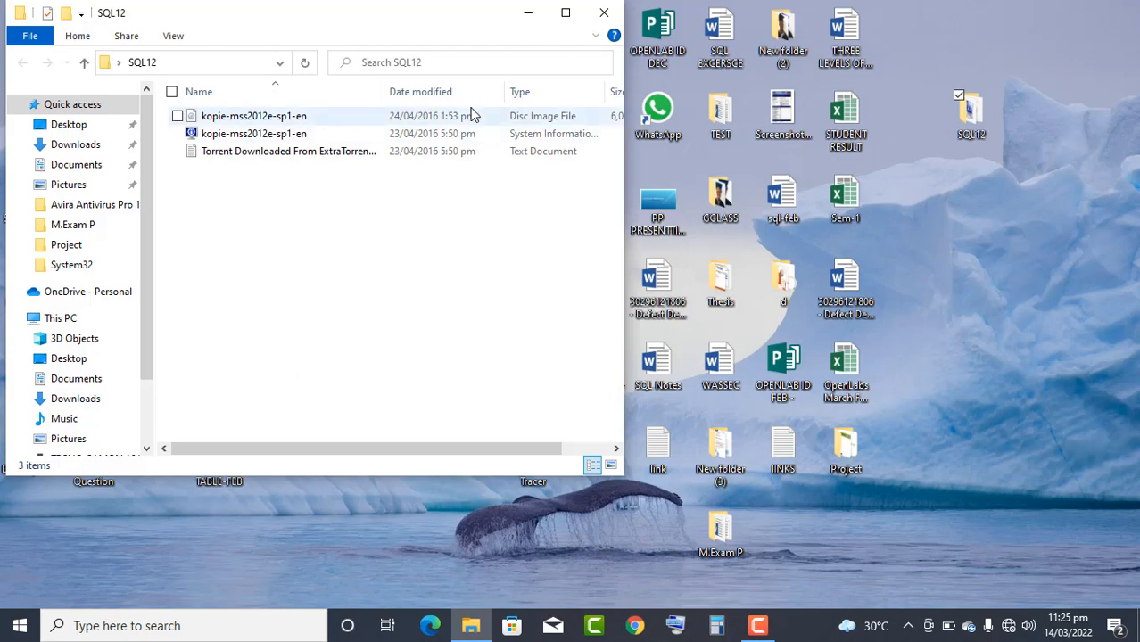
left_click(276, 117)
double_click(275, 116)
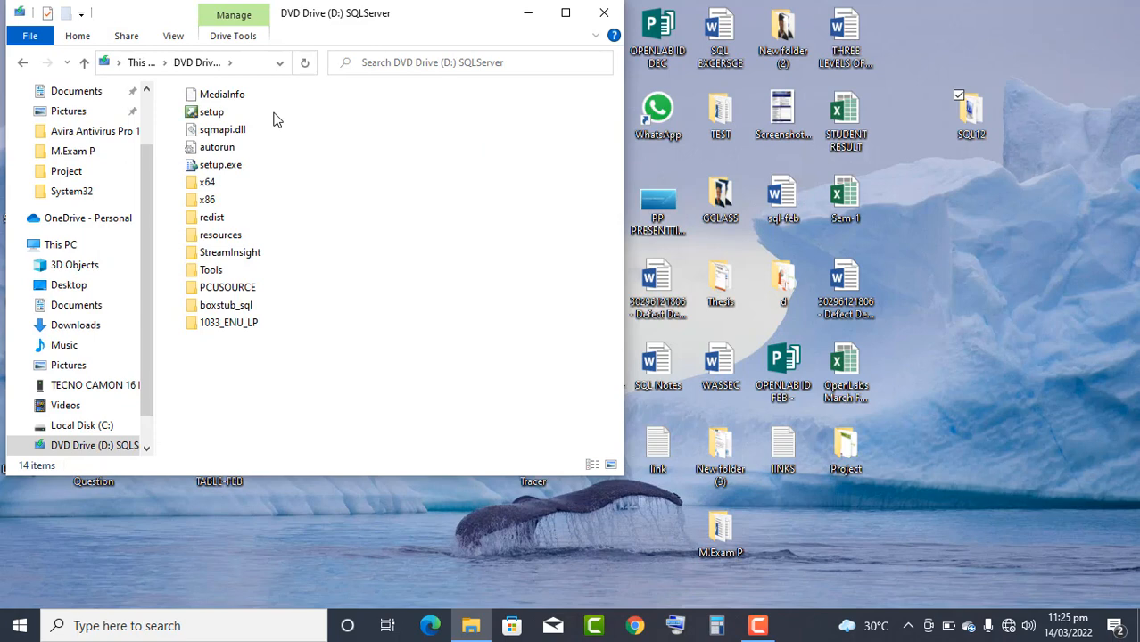
left_click(220, 116)
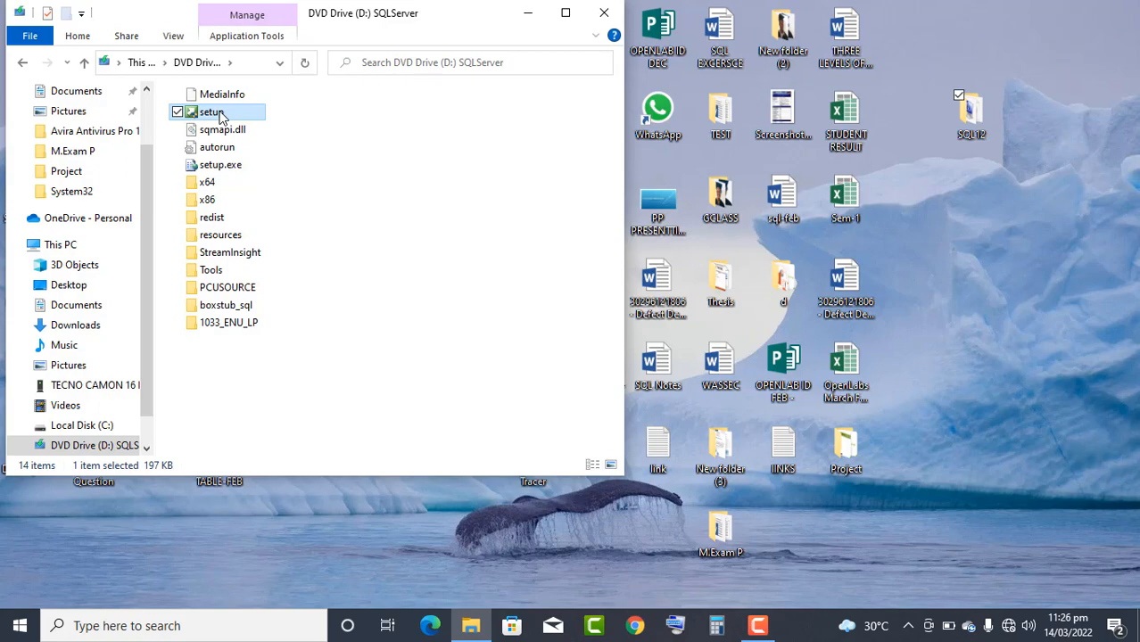
double_click(220, 114)
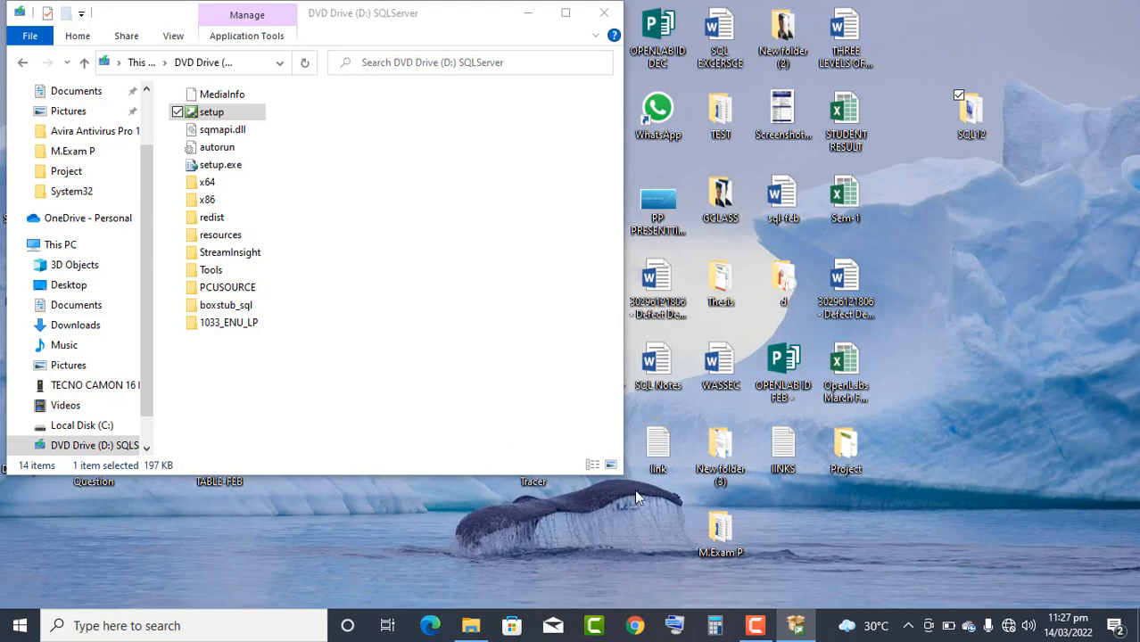
left_click(754, 626)
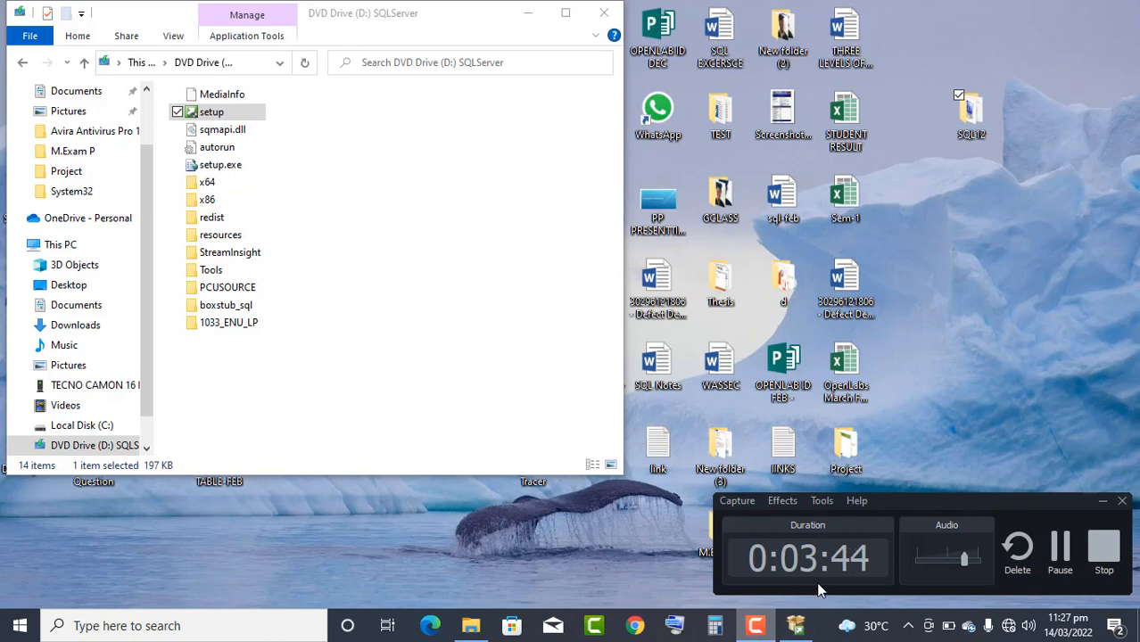
left_click(1070, 546)
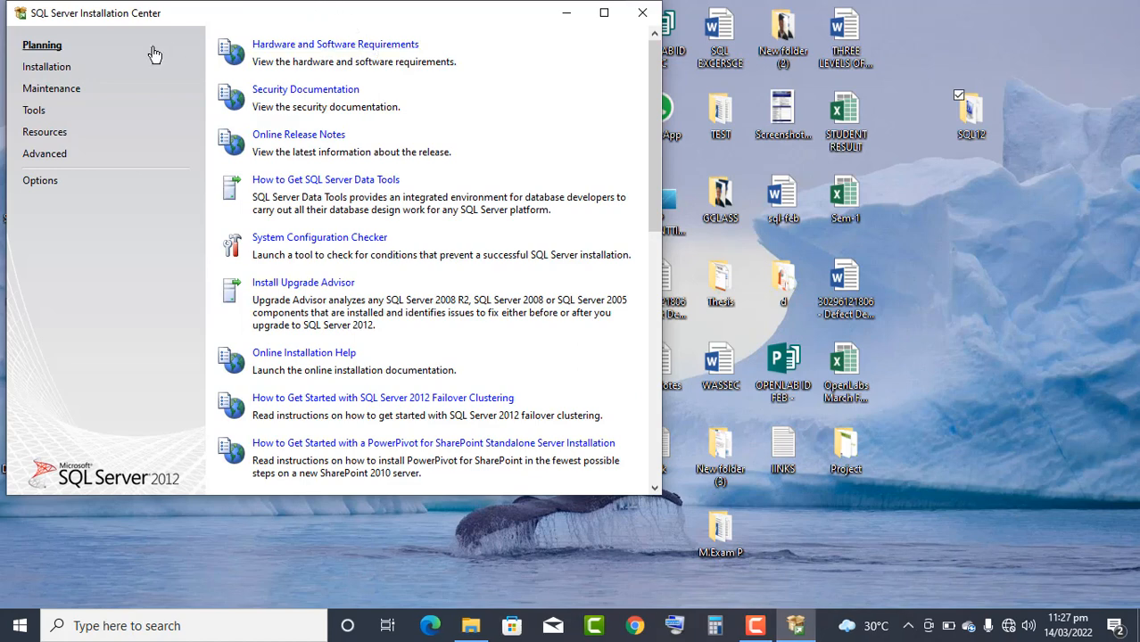
- Start a new SQL Server stand-alone installation and continue past the initial Setup Support Rules check
left_click(50, 73)
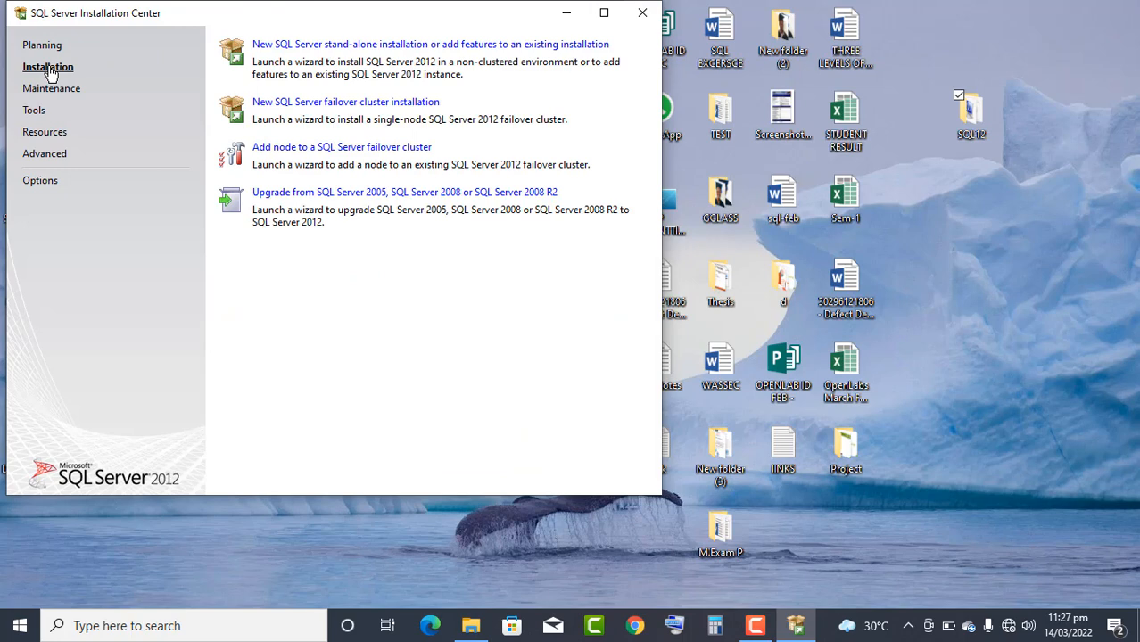
left_click(365, 49)
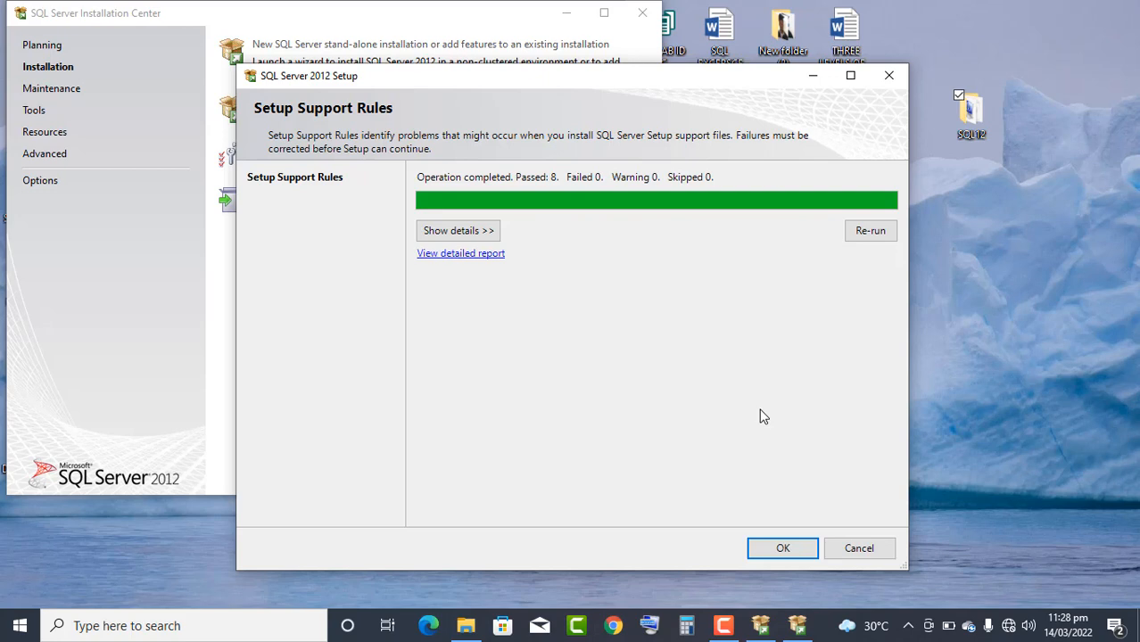
left_click(782, 548)
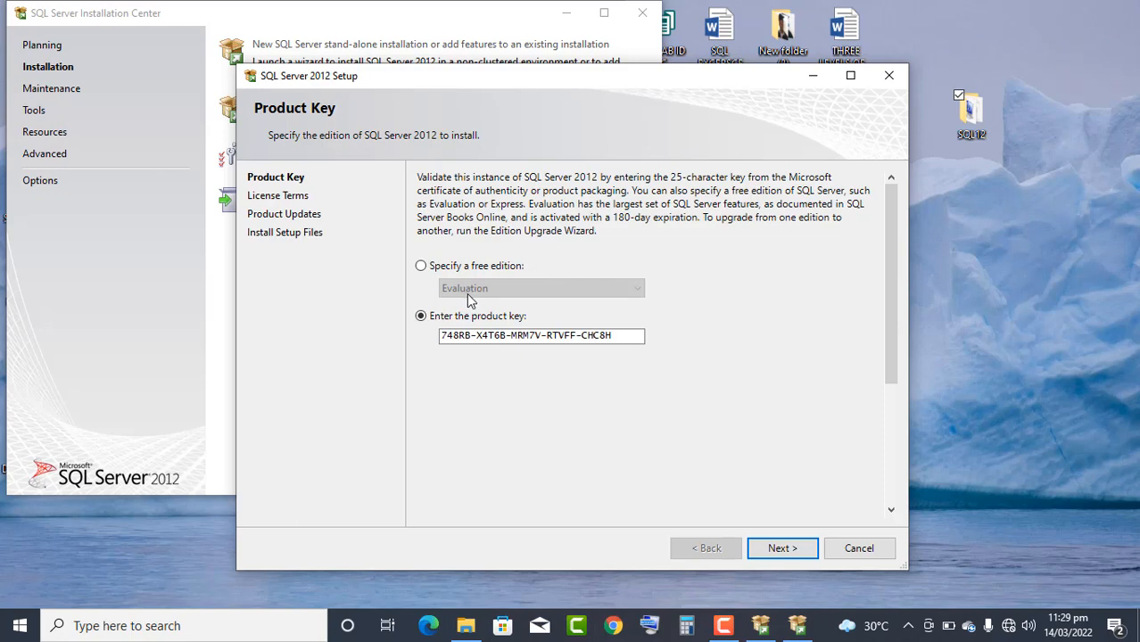
- Specify the free Express edition as the SQL Server 2012 edition to install
left_click(430, 267)
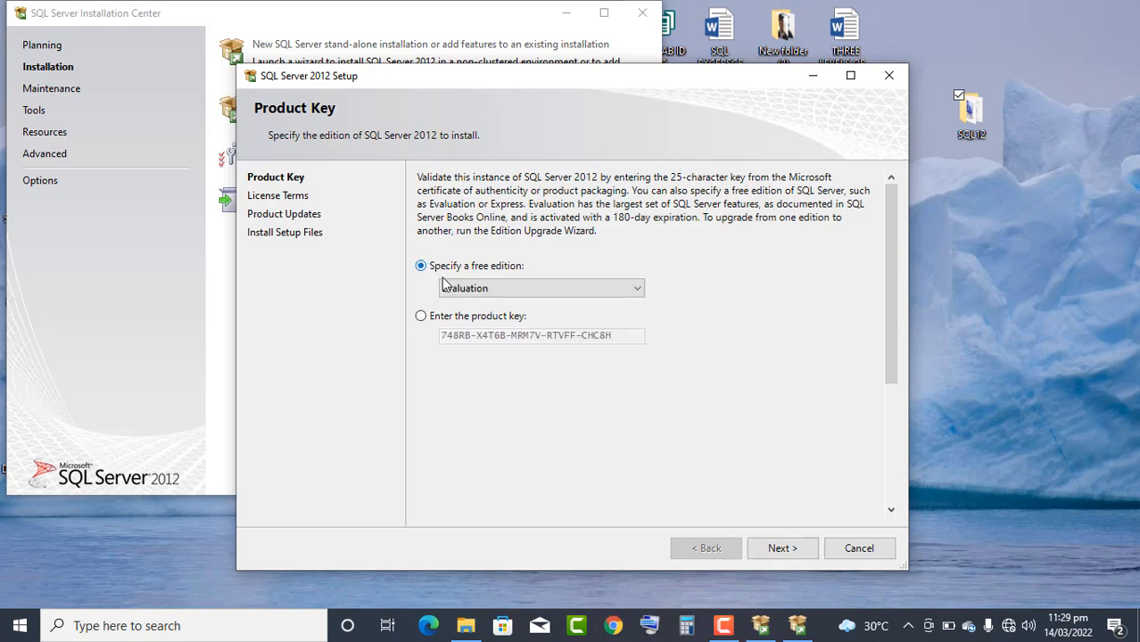
left_click(526, 290)
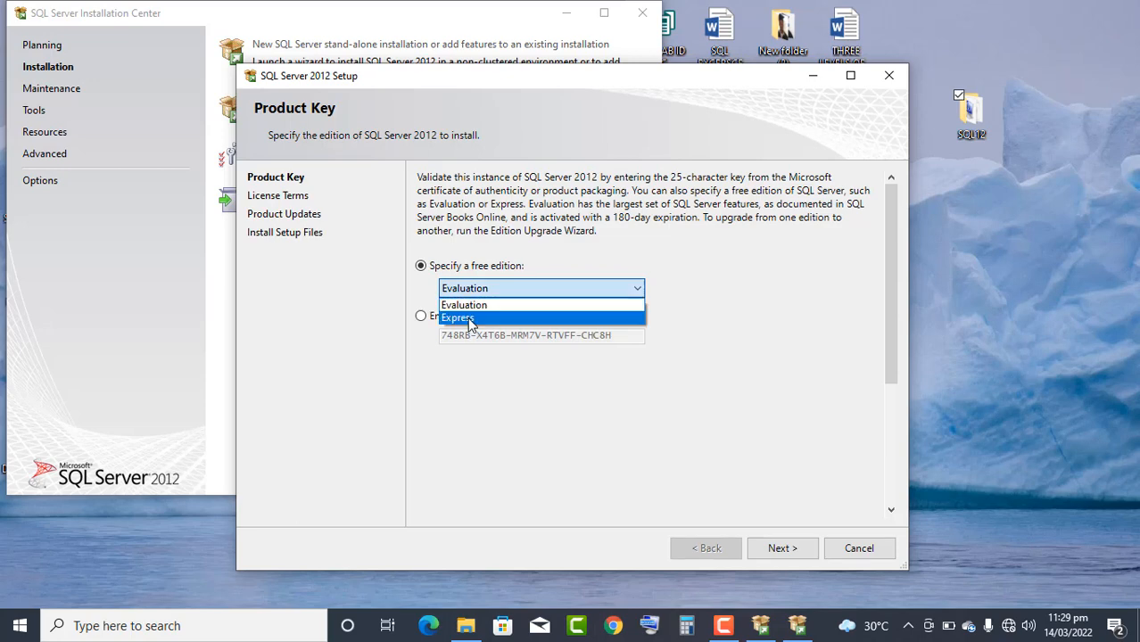
left_click(468, 319)
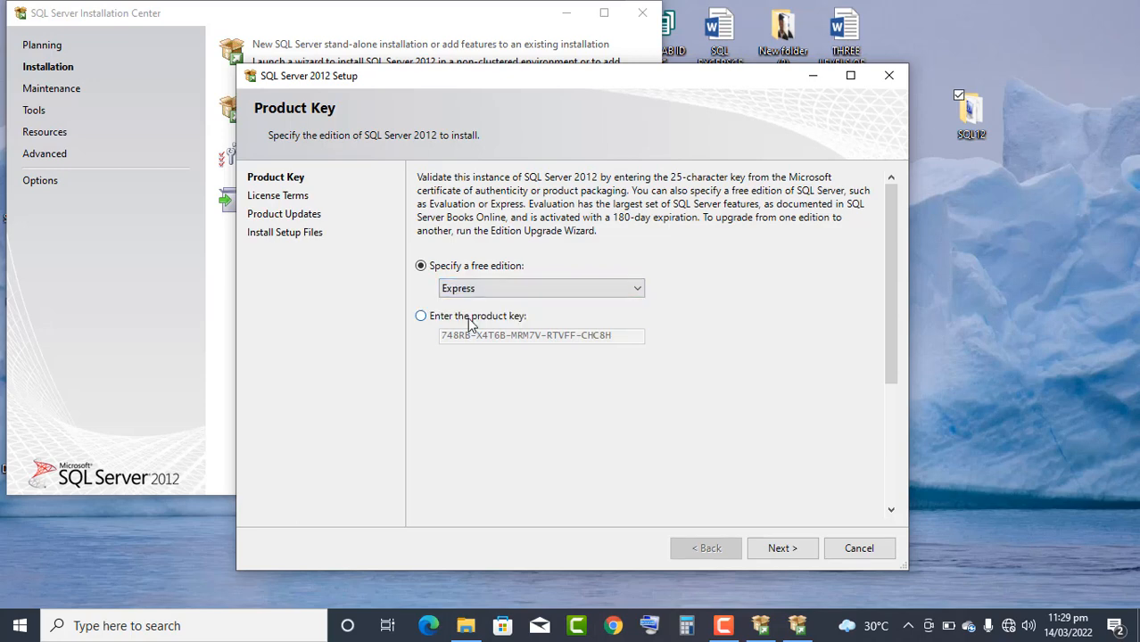
left_click(783, 551)
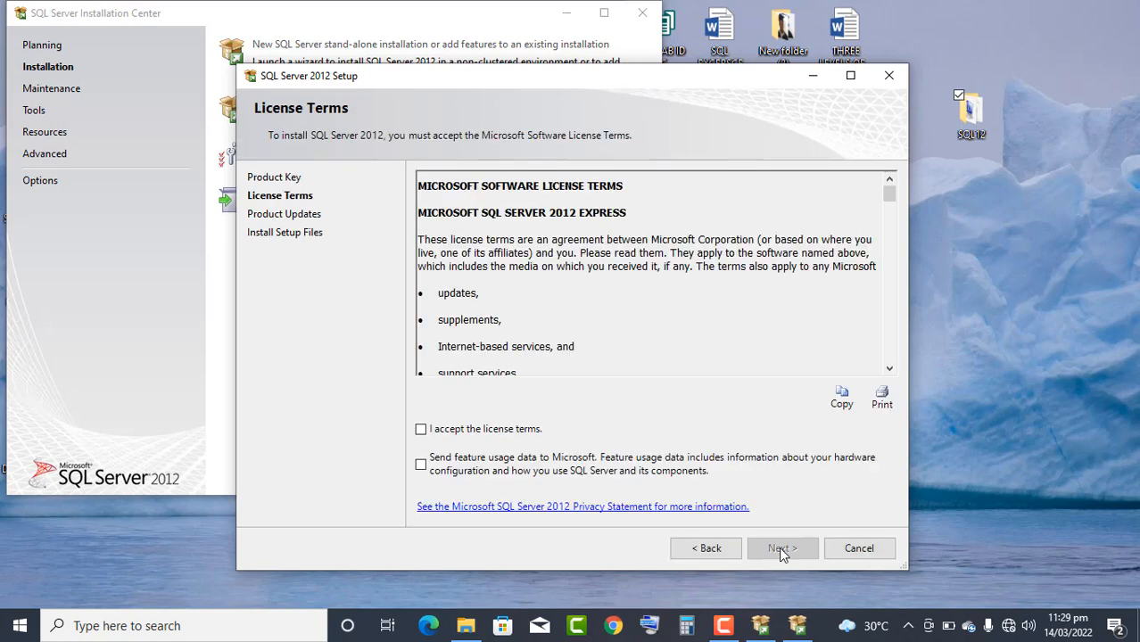
- Accept the license terms and continue past the Product Updates page without checking for updates again
left_click(497, 430)
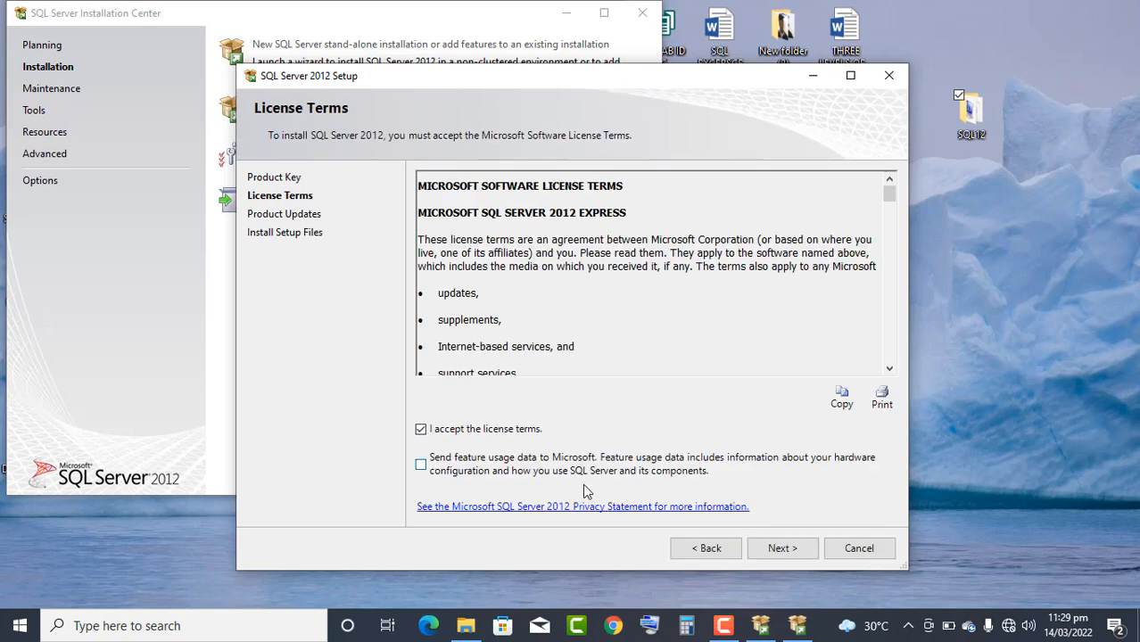
left_click(754, 550)
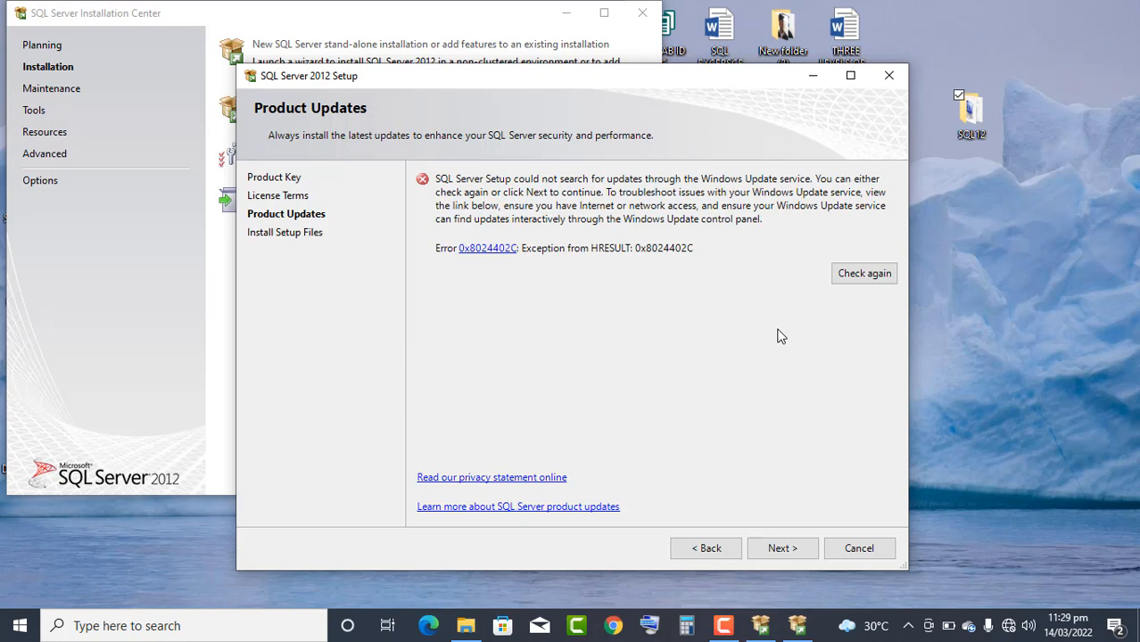
left_click(779, 545)
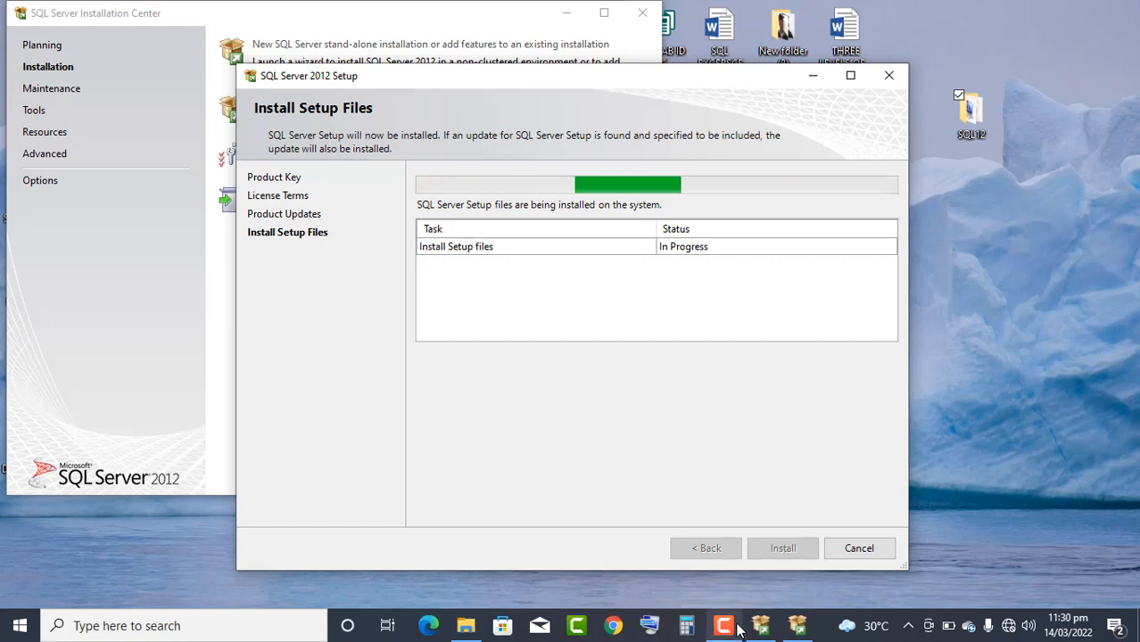
mouse_move(739, 630)
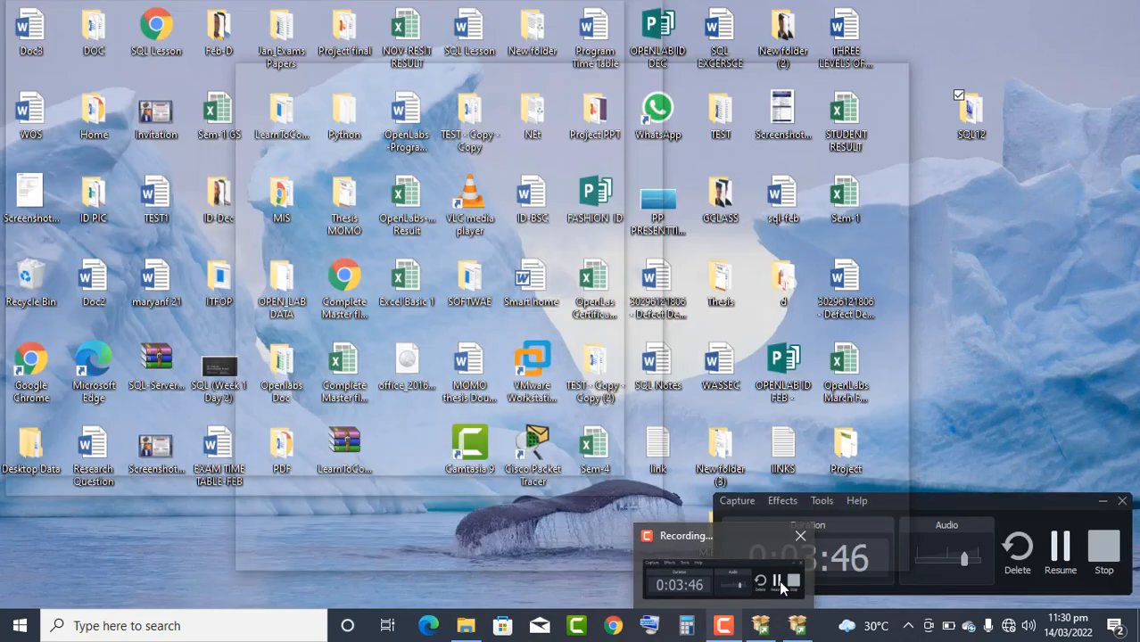
left_click(779, 580)
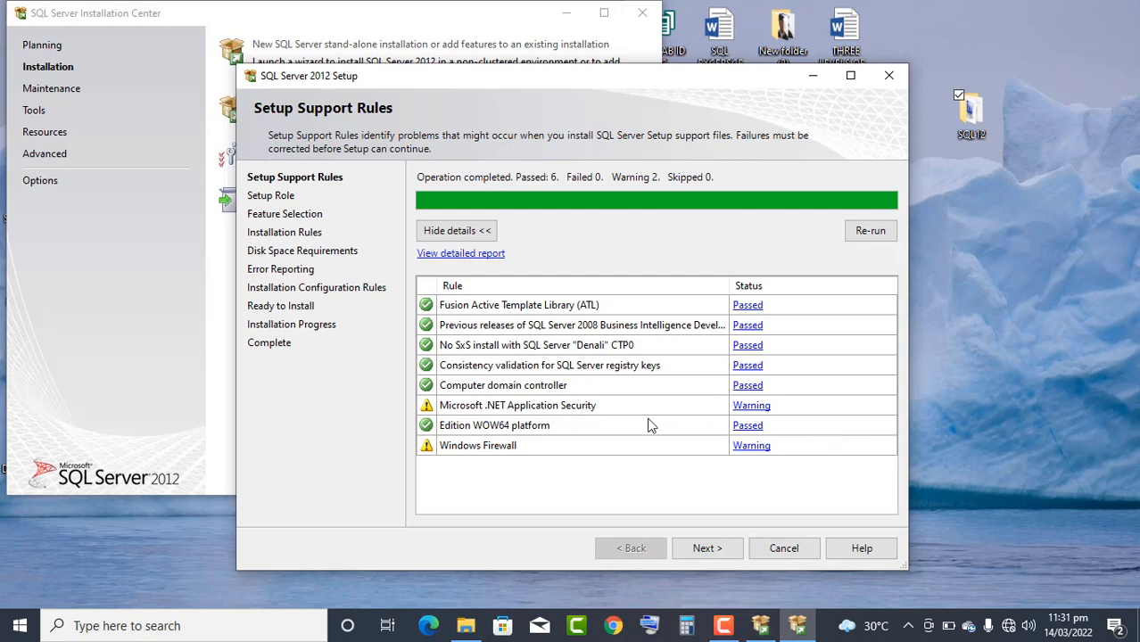
- Proceed past the second Setup Support Rules check and choose the All Features With Defaults setup role
left_click(707, 549)
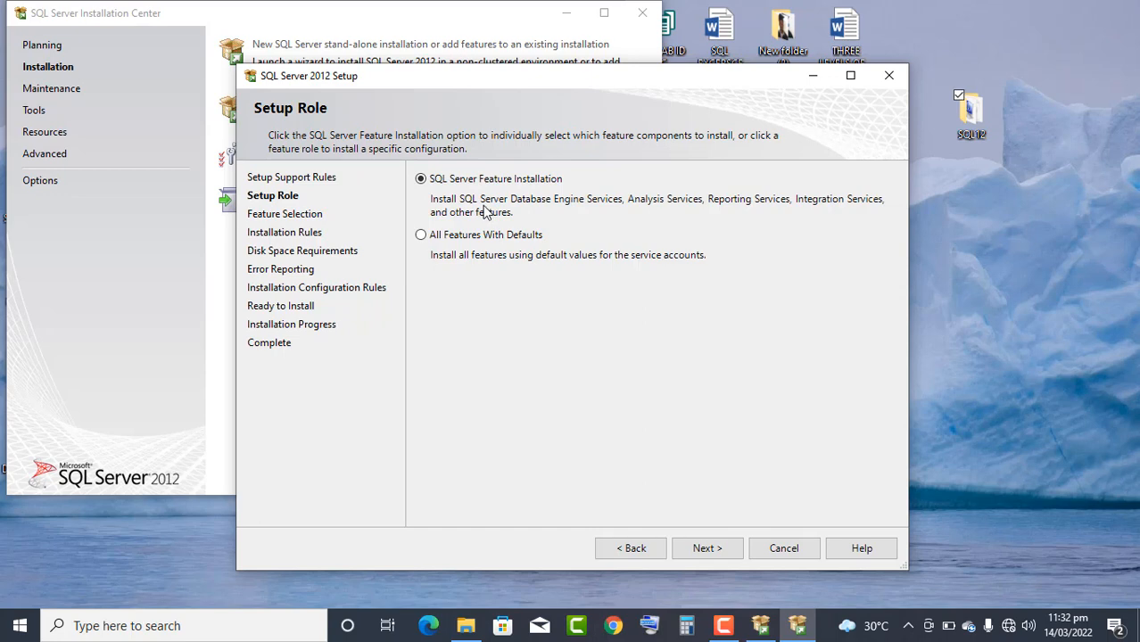
left_click(421, 236)
left_click(690, 542)
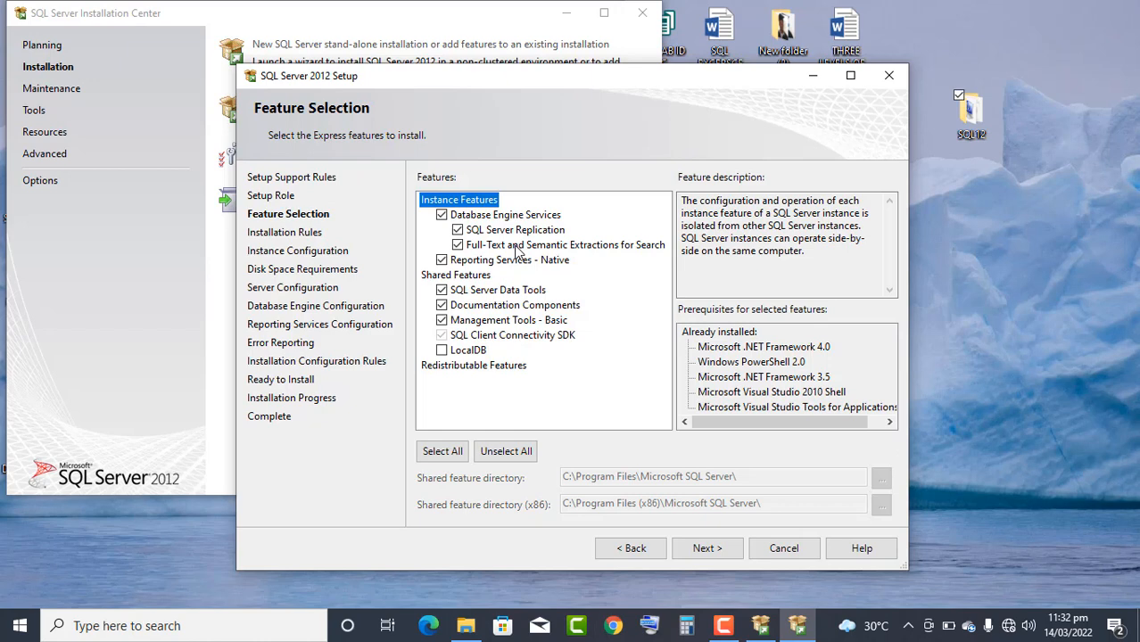
- Accept the preselected Express features and configure the installation as the Default instance
left_click(704, 550)
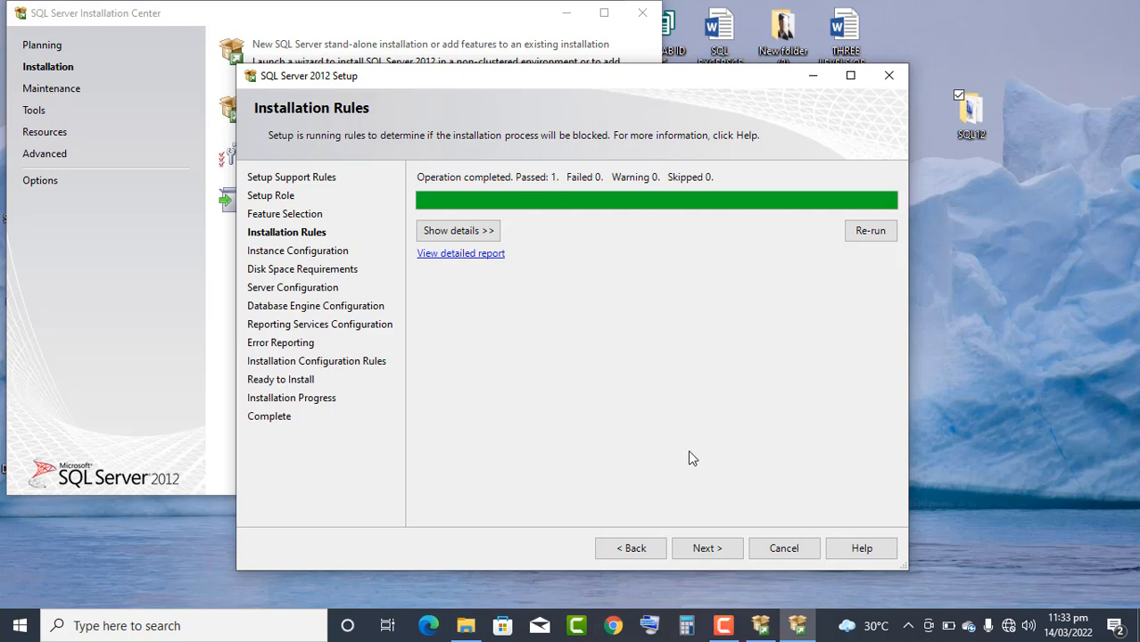
left_click(702, 548)
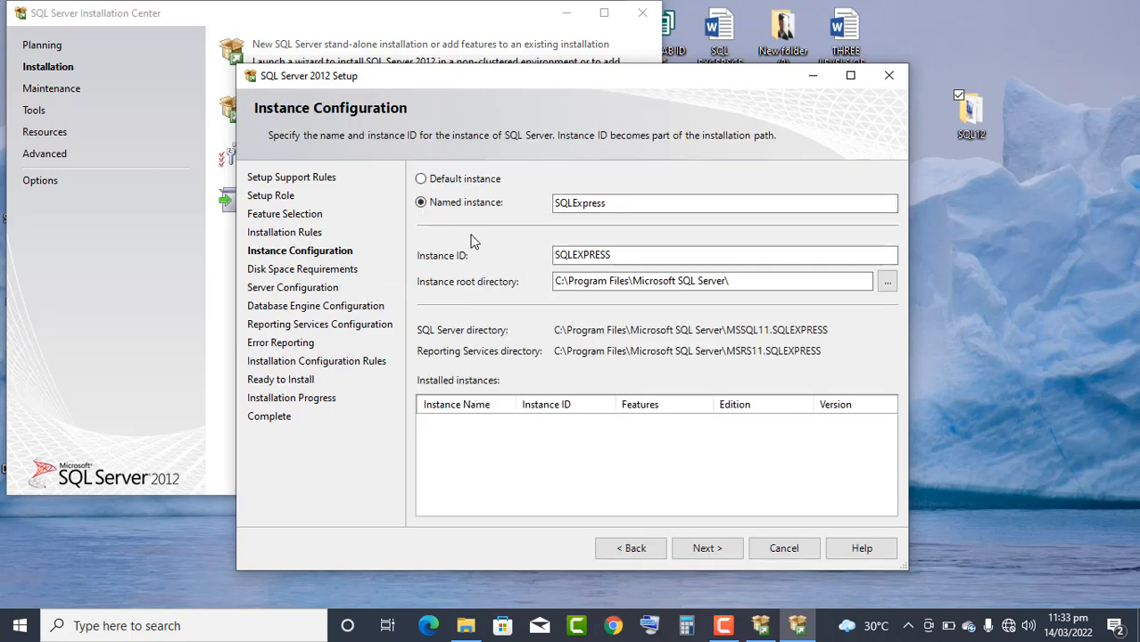
left_click(466, 183)
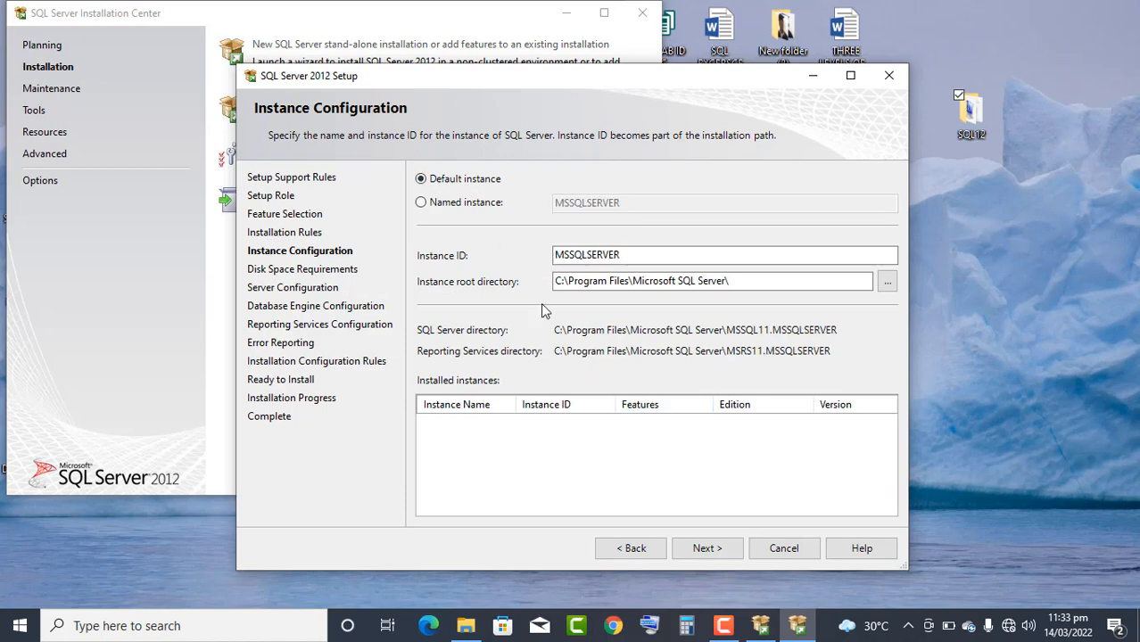
left_click(700, 548)
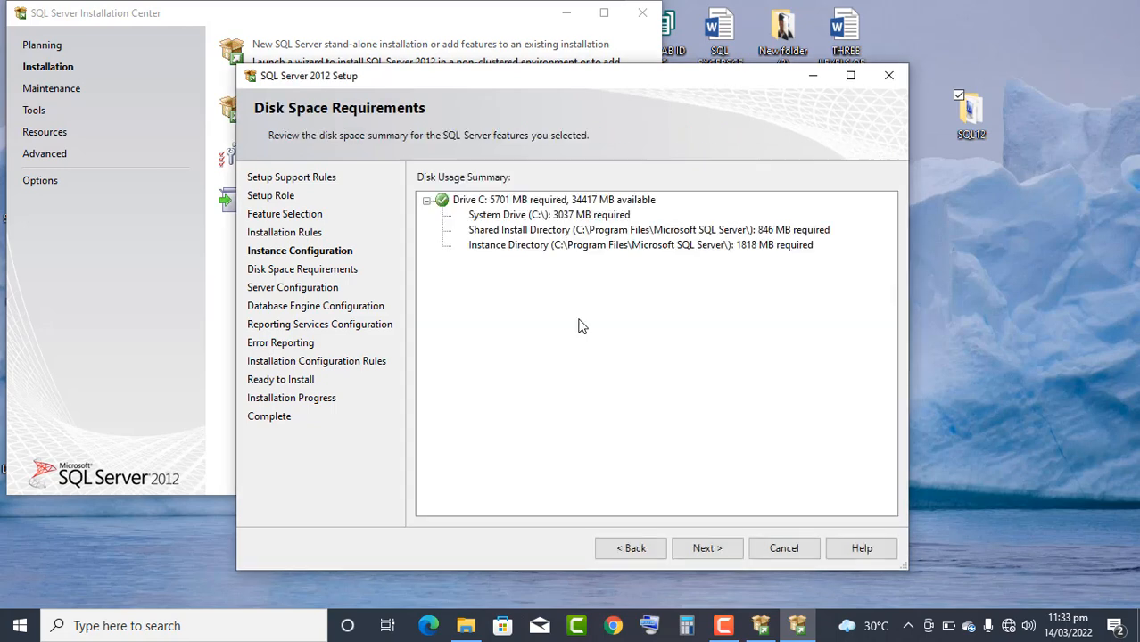
- Continue past the disk space summary and accept the default service accounts and startup types on the Server Configuration page
left_click(711, 550)
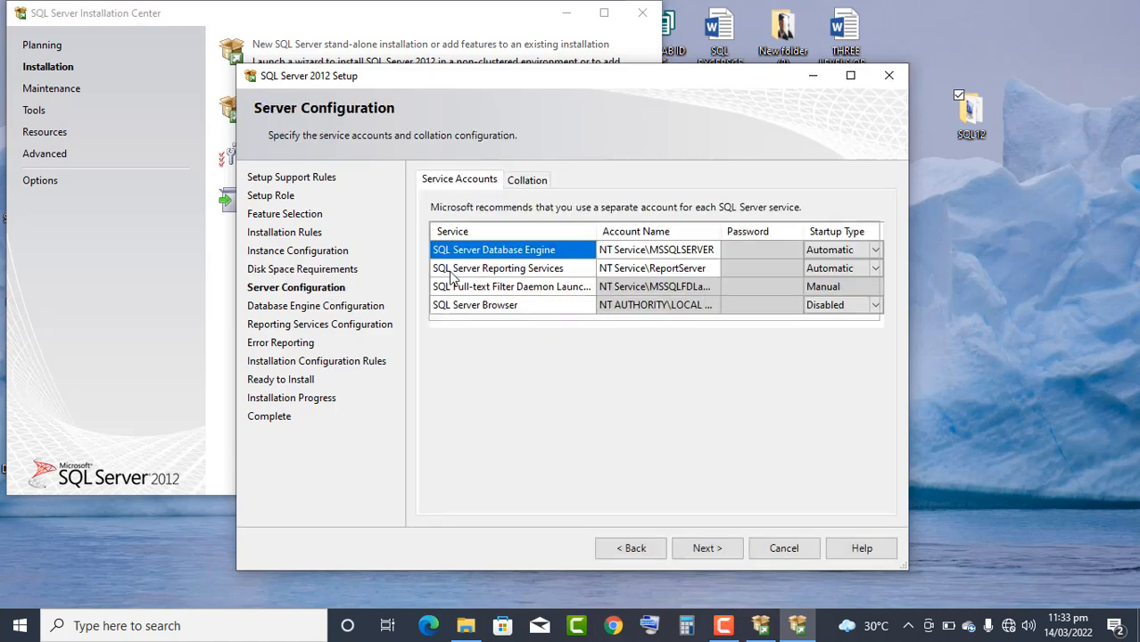
left_click(618, 254)
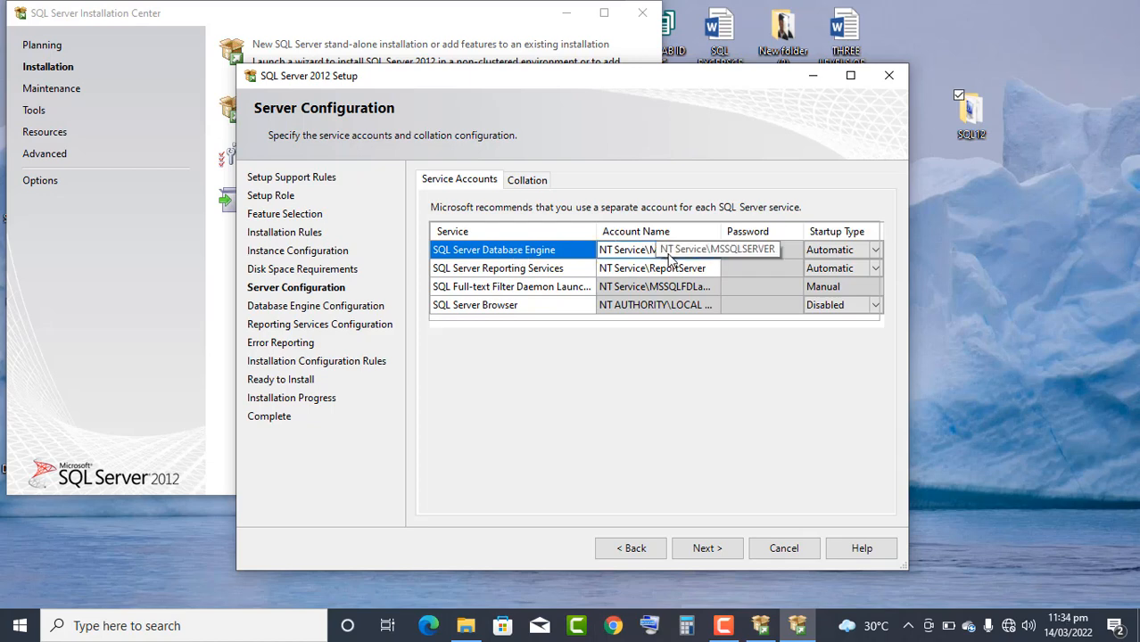
left_click(764, 256)
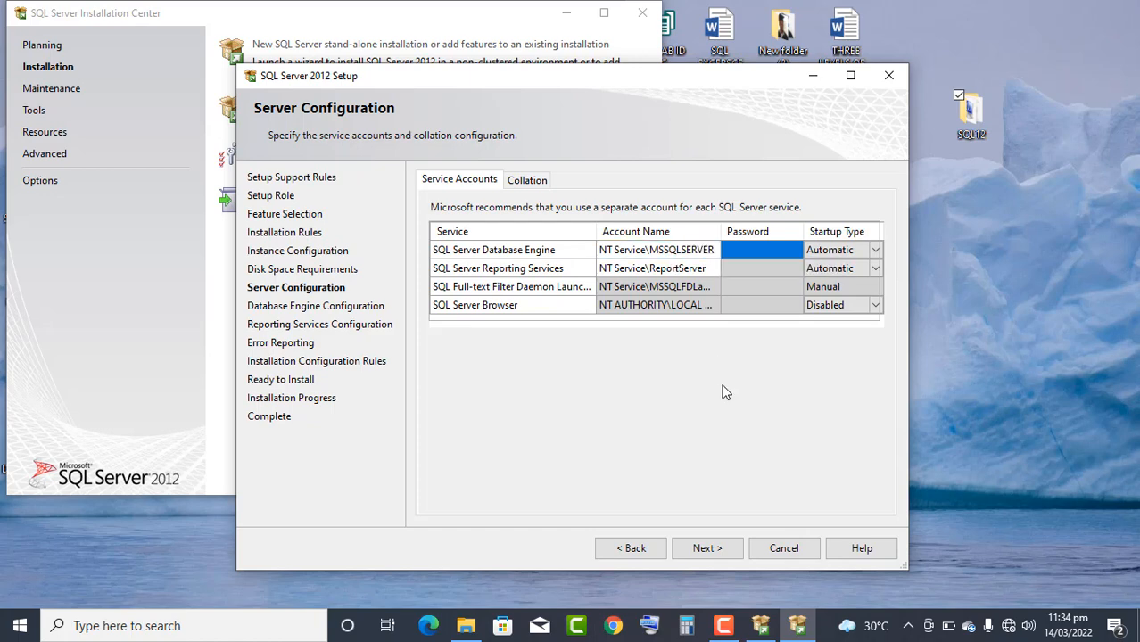
left_click(719, 547)
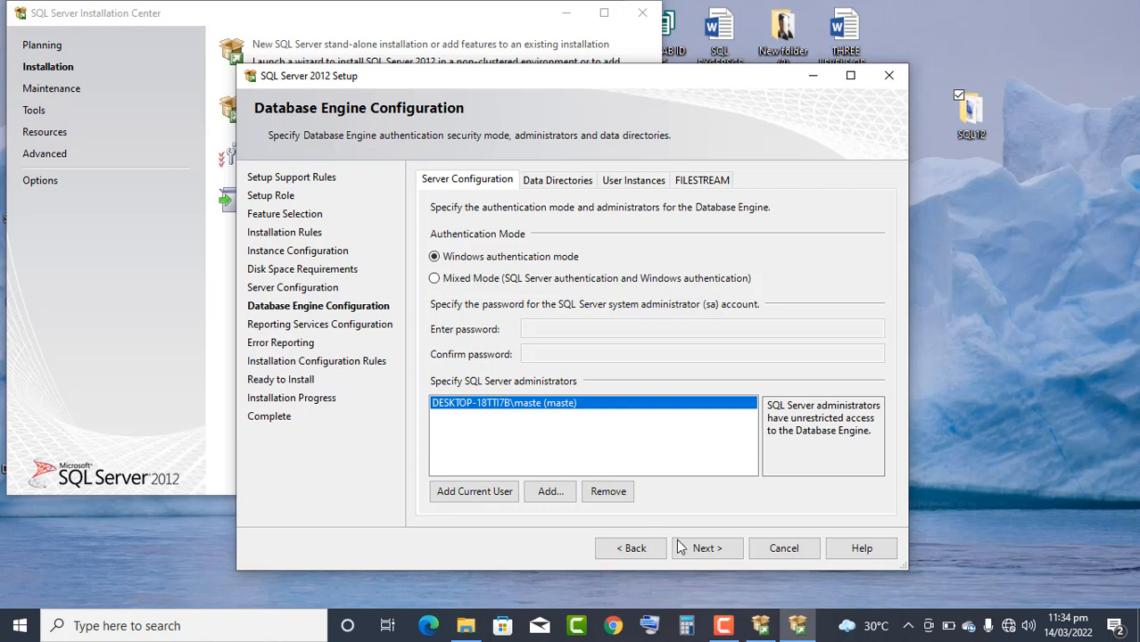
- Accept Windows authentication mode and native-mode Install and configure for Reporting Services, and continue past Error Reporting without enabling error reports
left_click(704, 548)
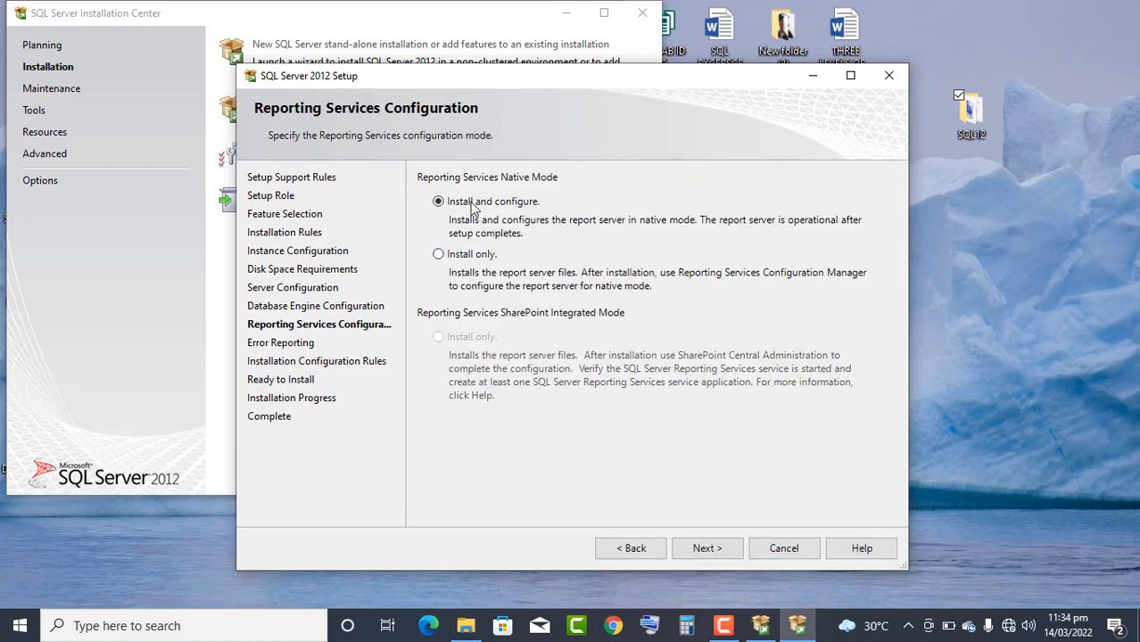
left_click(705, 549)
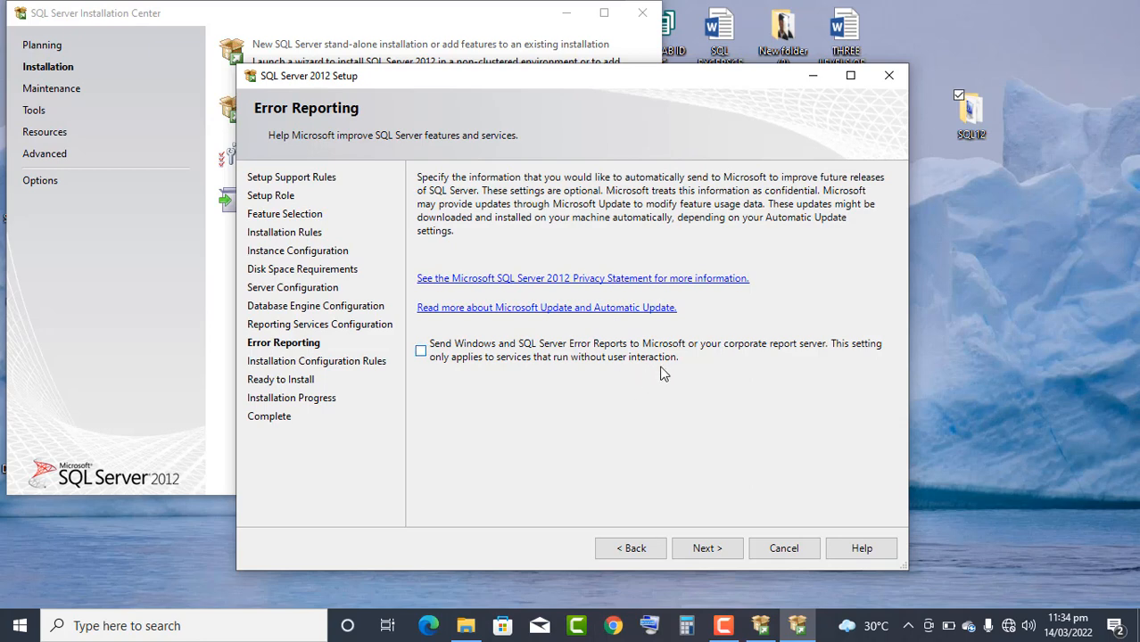
left_click(707, 549)
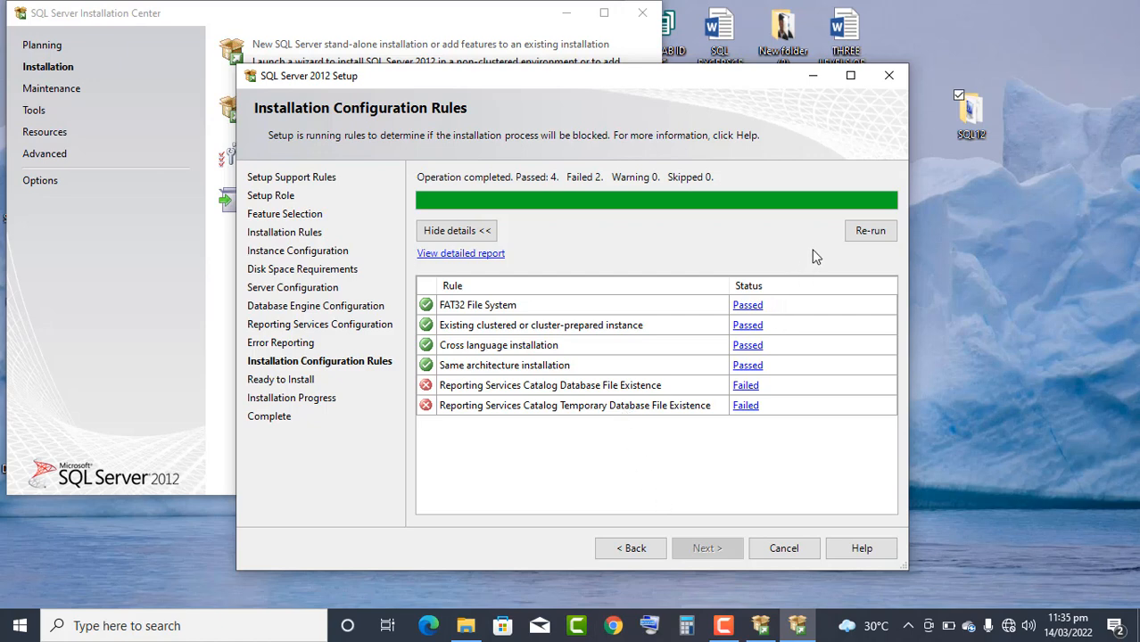
- Re-run the installation configuration rules check, and collapse and re-expand the rule details
left_click(852, 234)
left_click(480, 234)
left_click(480, 235)
- Return through the setup pages from Installation Configuration Rules to the Installation Rules page
left_click(638, 549)
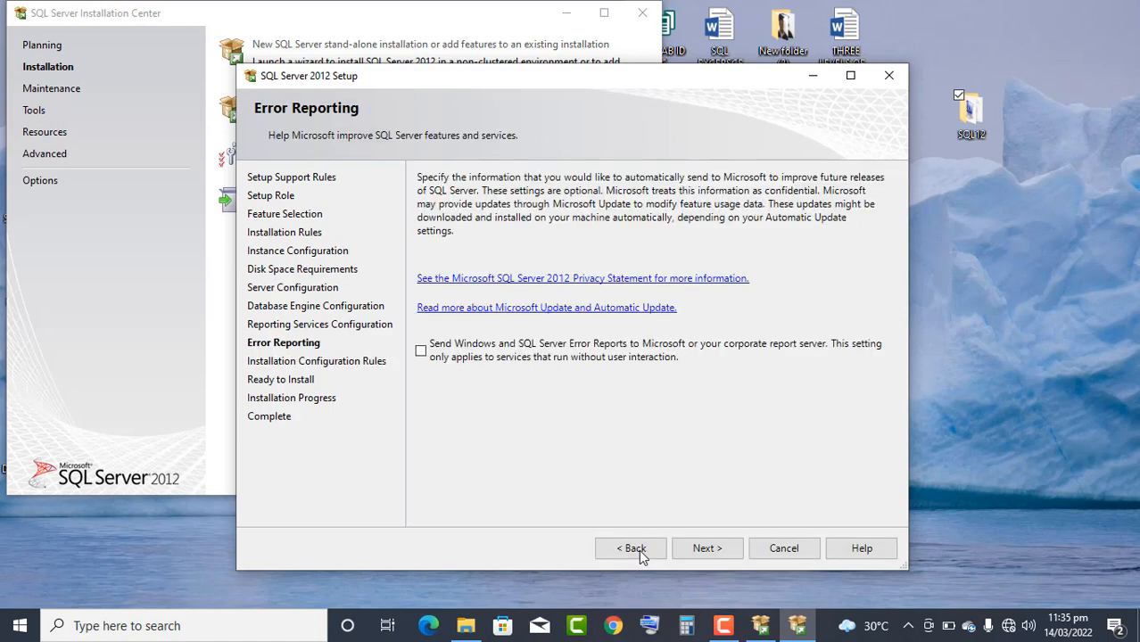
left_click(639, 550)
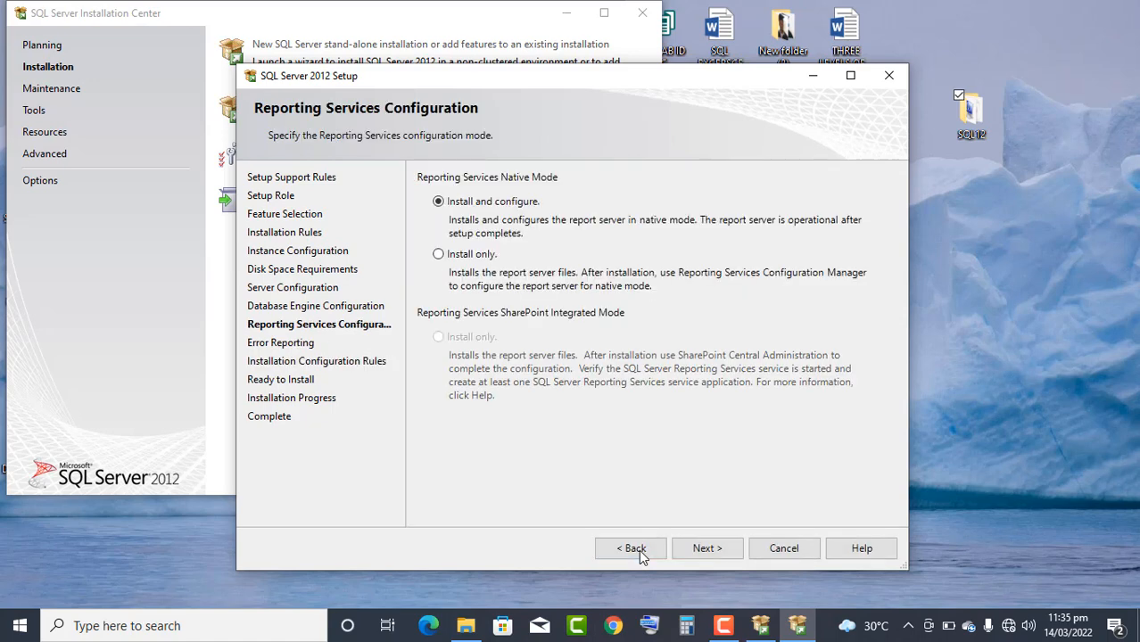
left_click(633, 548)
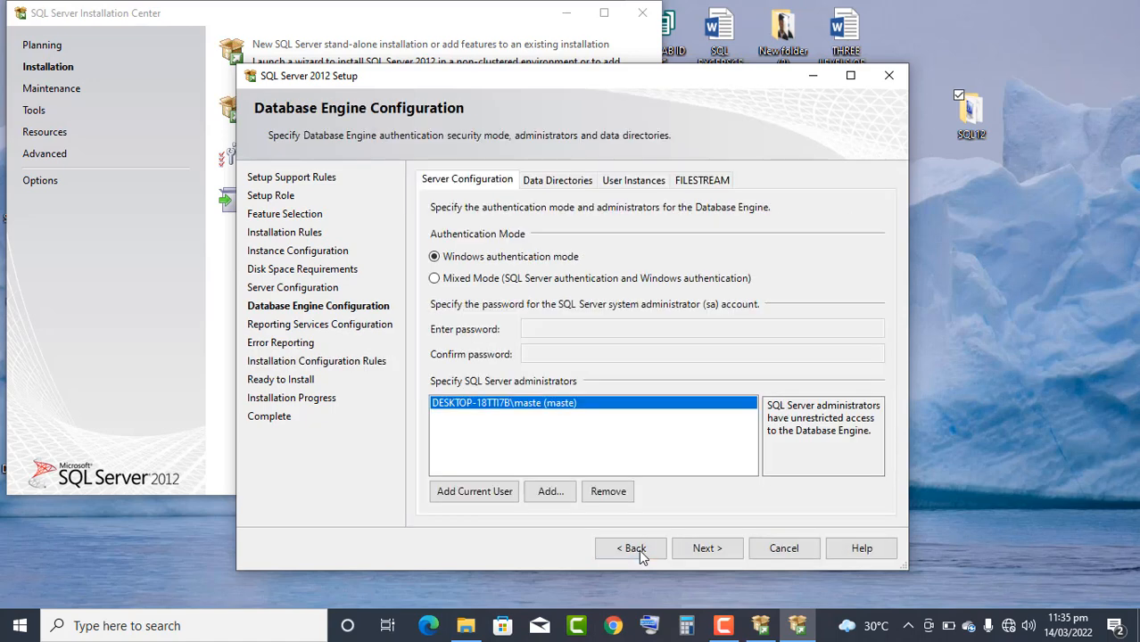
left_click(629, 552)
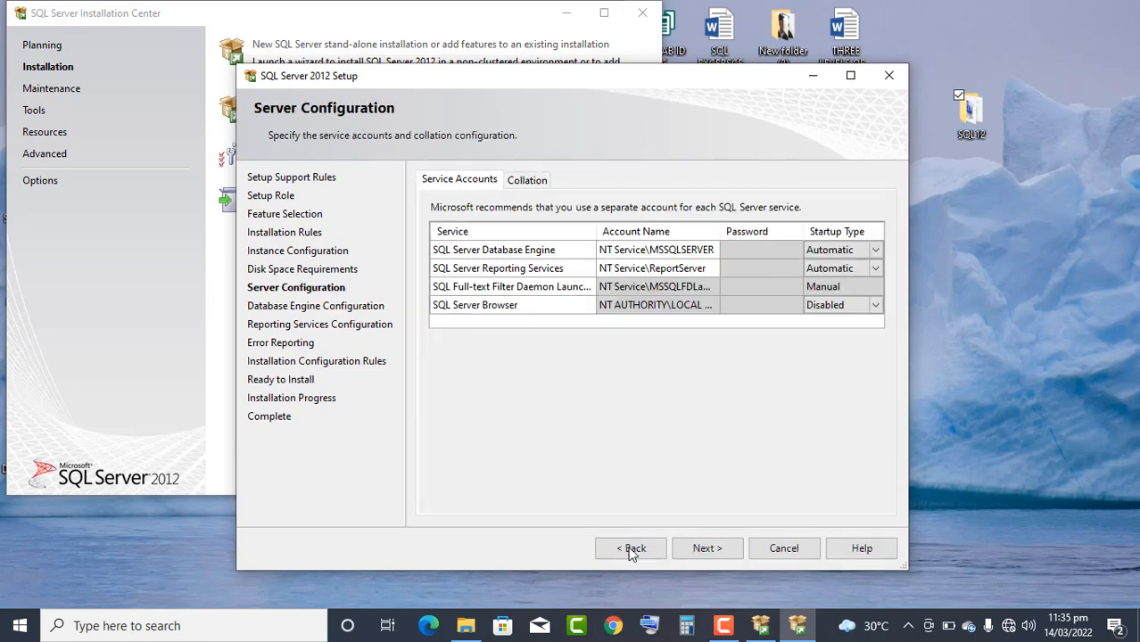
left_click(631, 550)
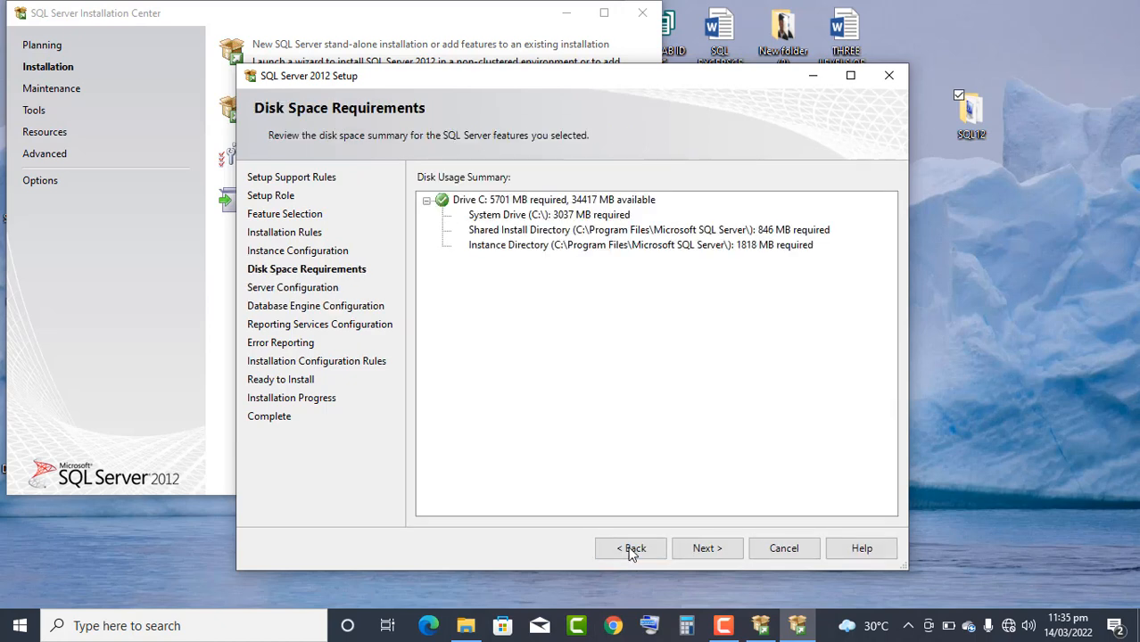
left_click(631, 550)
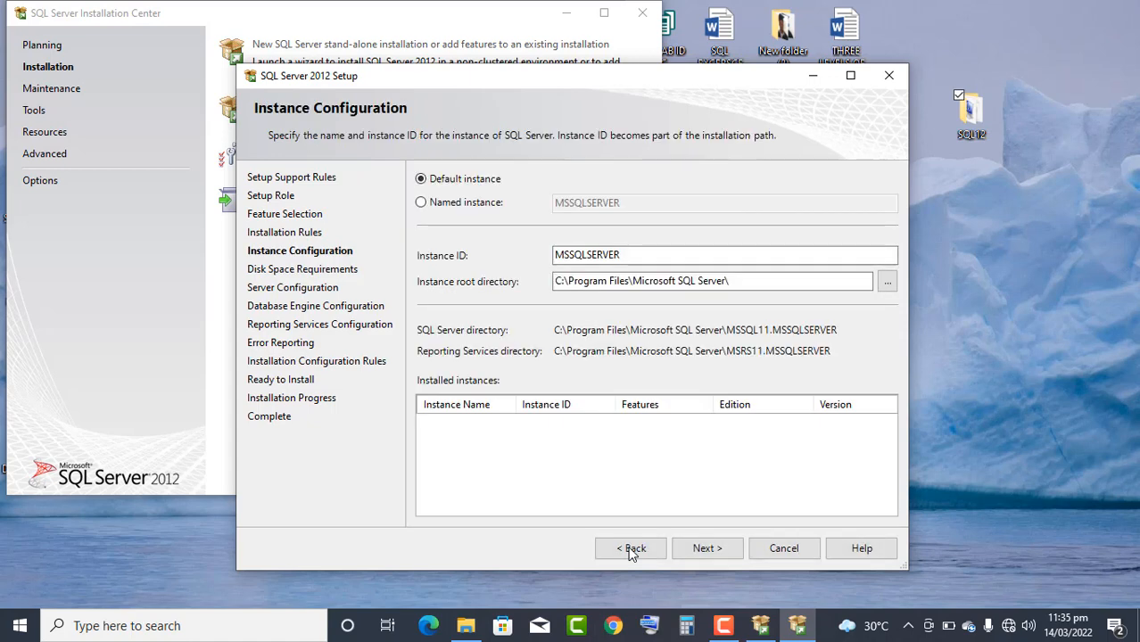
left_click(631, 550)
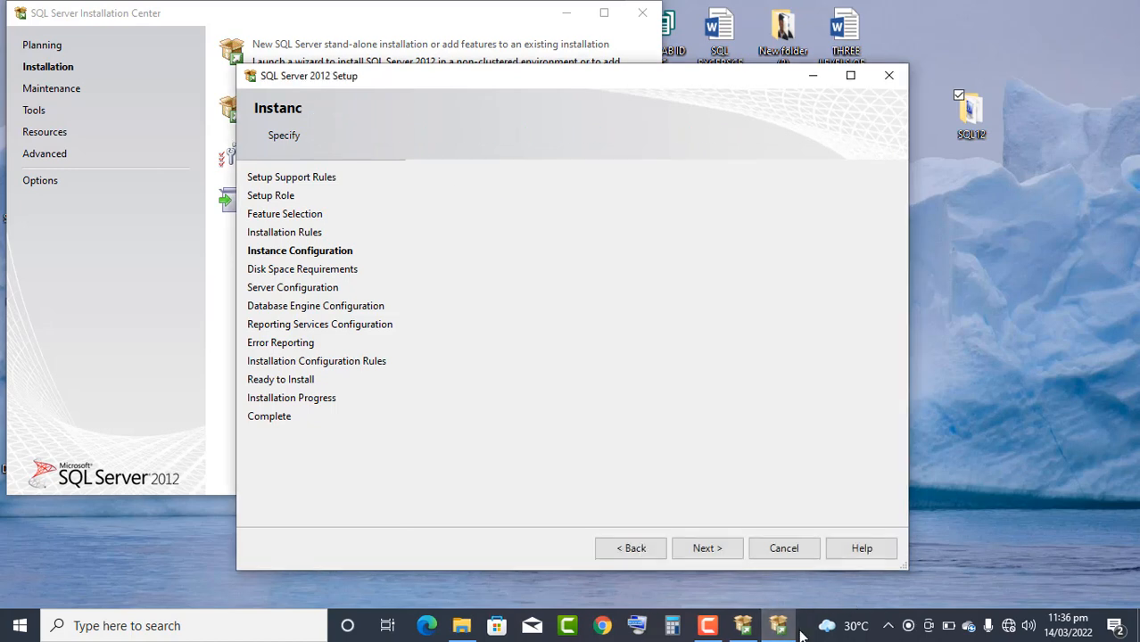
left_click(709, 629)
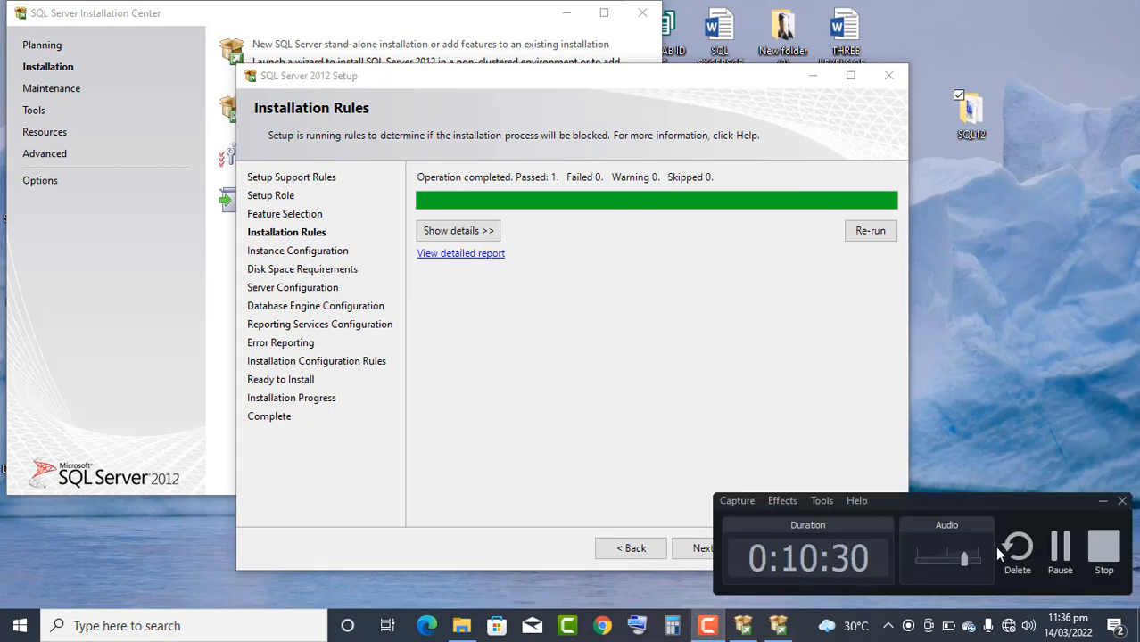
left_click(1059, 548)
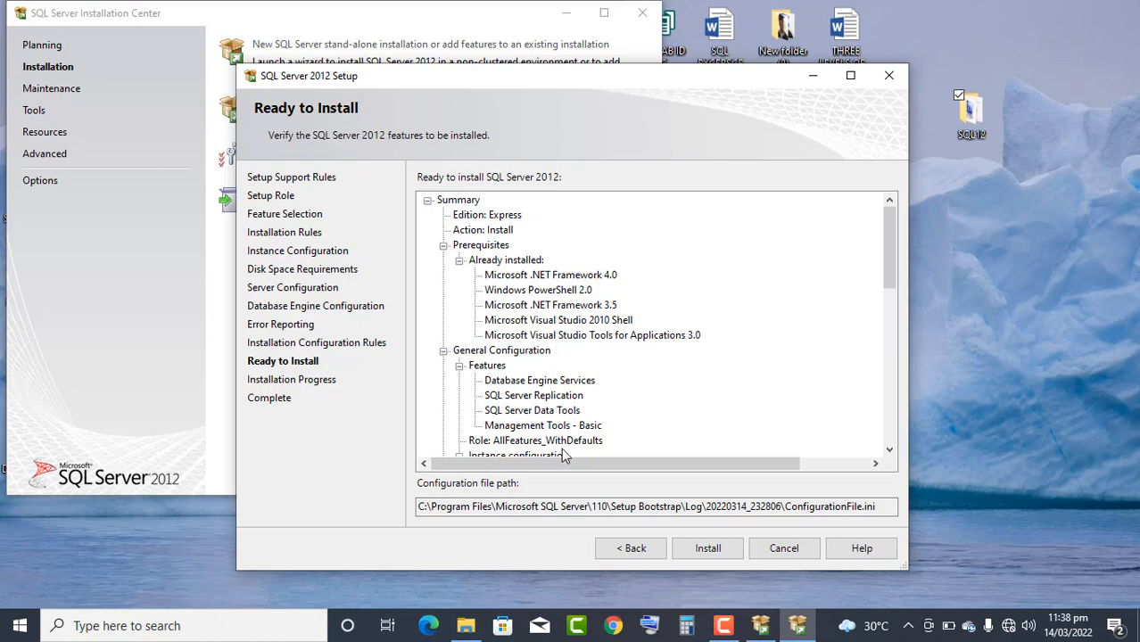
- Start installing SQL Server 2012 Express with the features listed in the Ready to Install summary
left_click(709, 552)
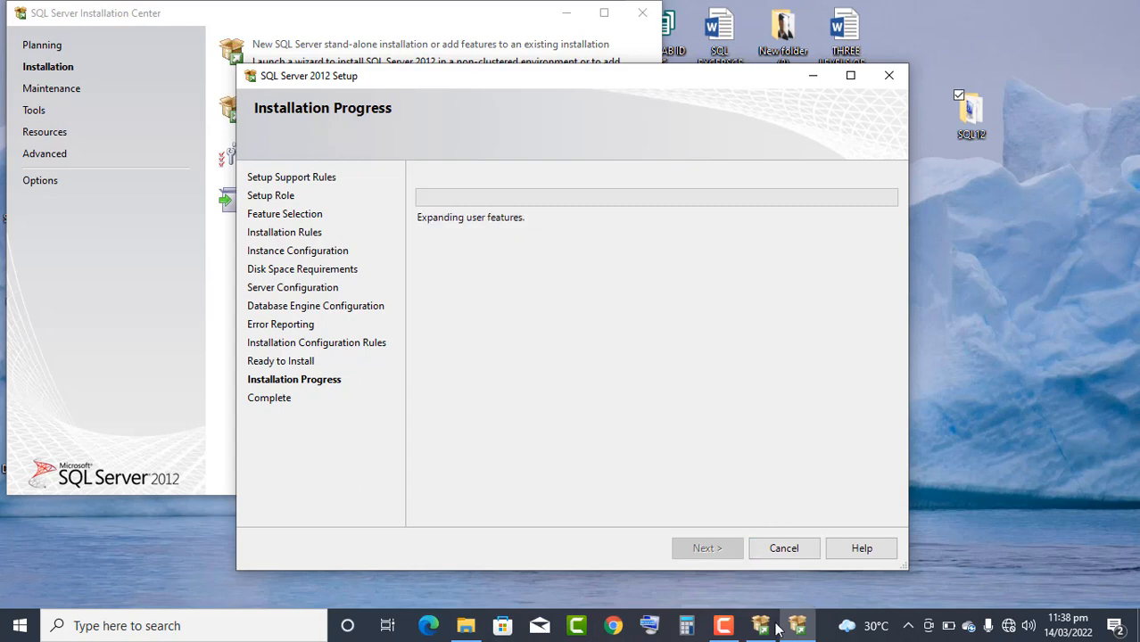
mouse_move(730, 632)
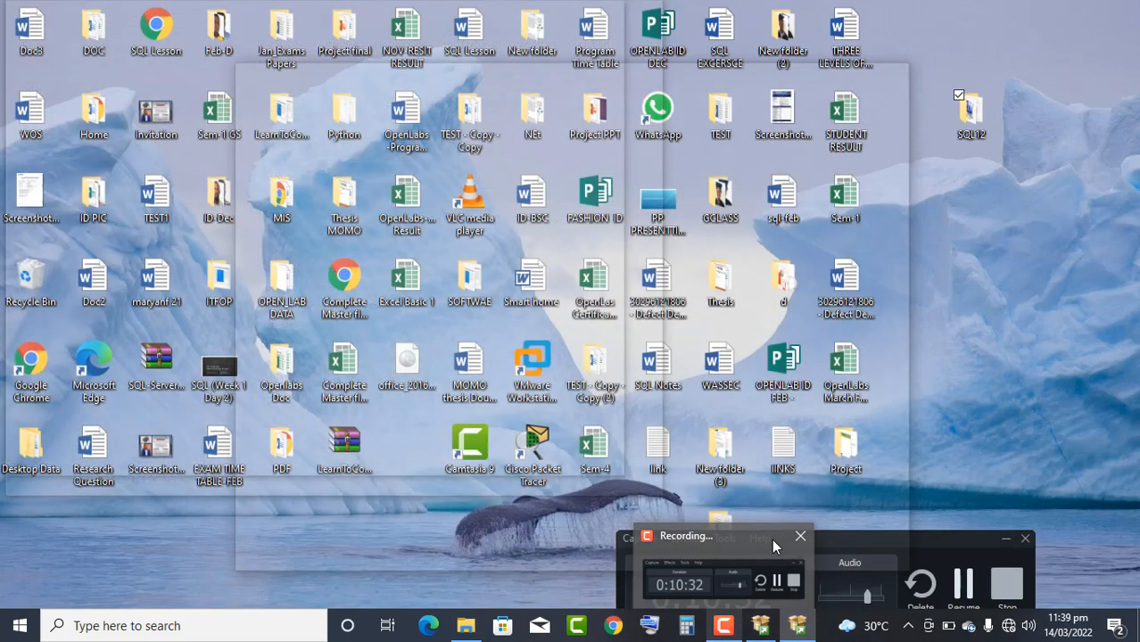
left_click(772, 539)
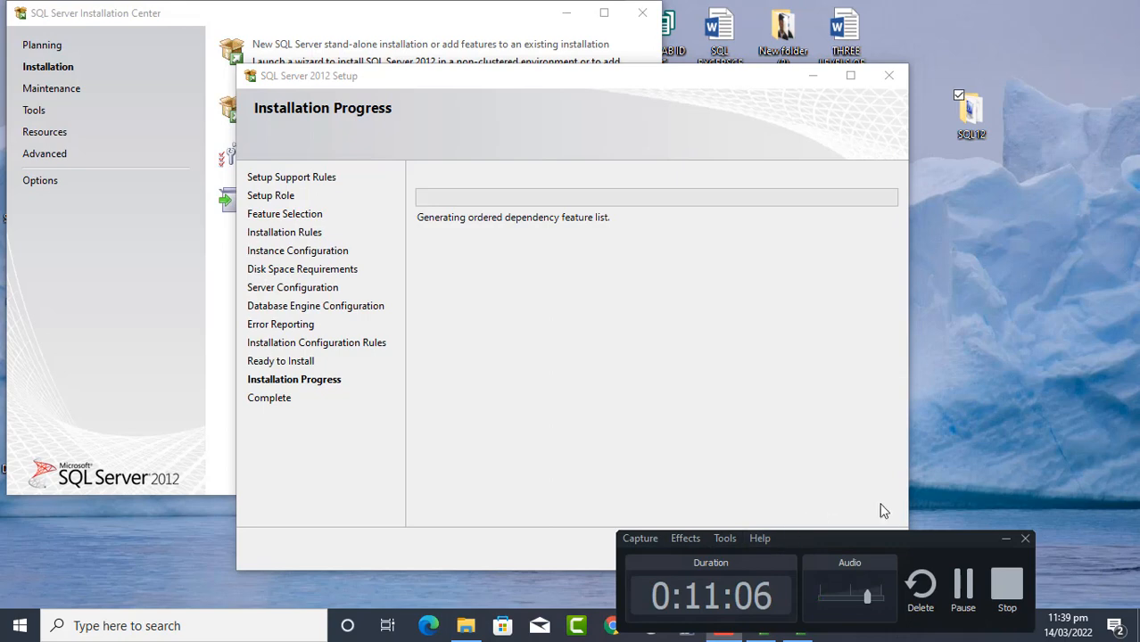
left_click(965, 586)
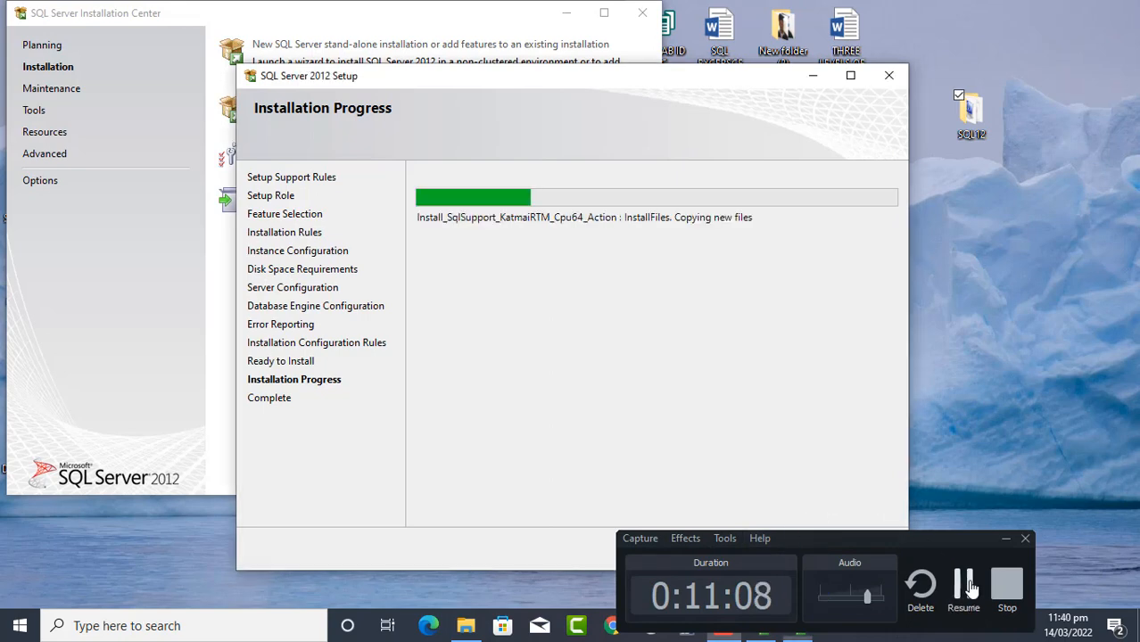
left_click(970, 585)
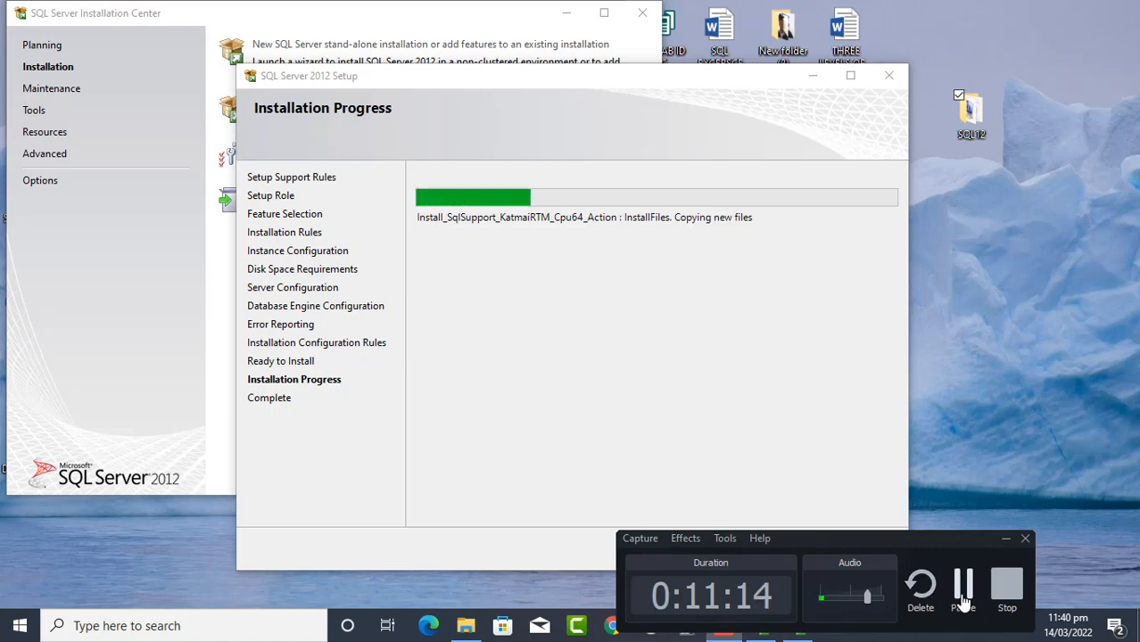
left_click(963, 602)
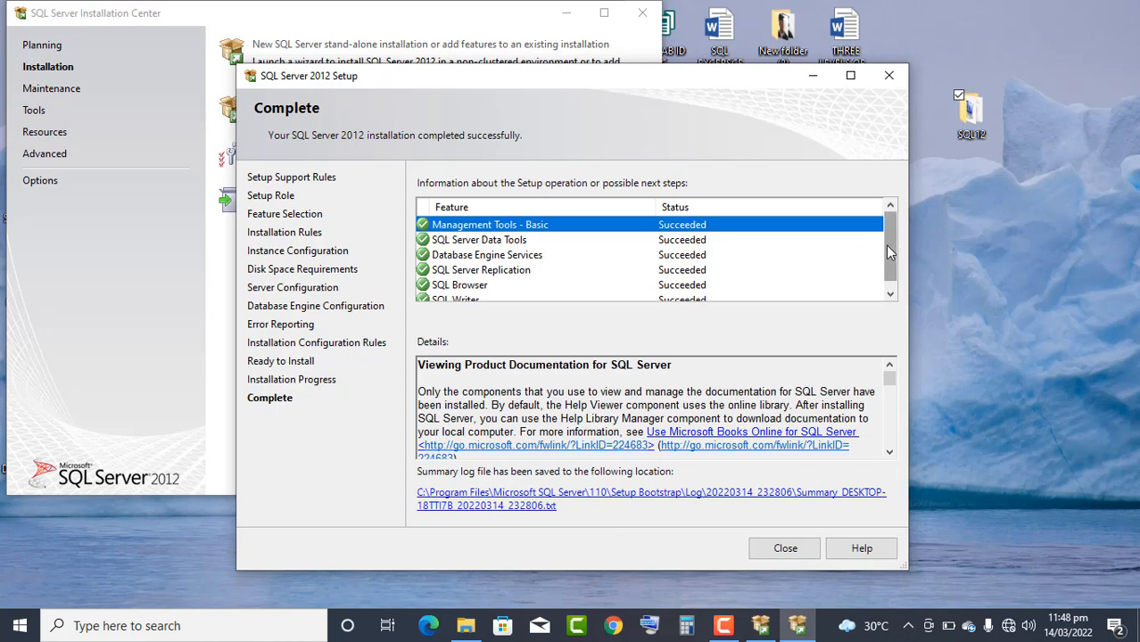
- Close the completed setup wizard, the SQL Server Installation Center and the DVD drive folder window
left_click_drag(888, 251, 886, 232)
left_click(779, 551)
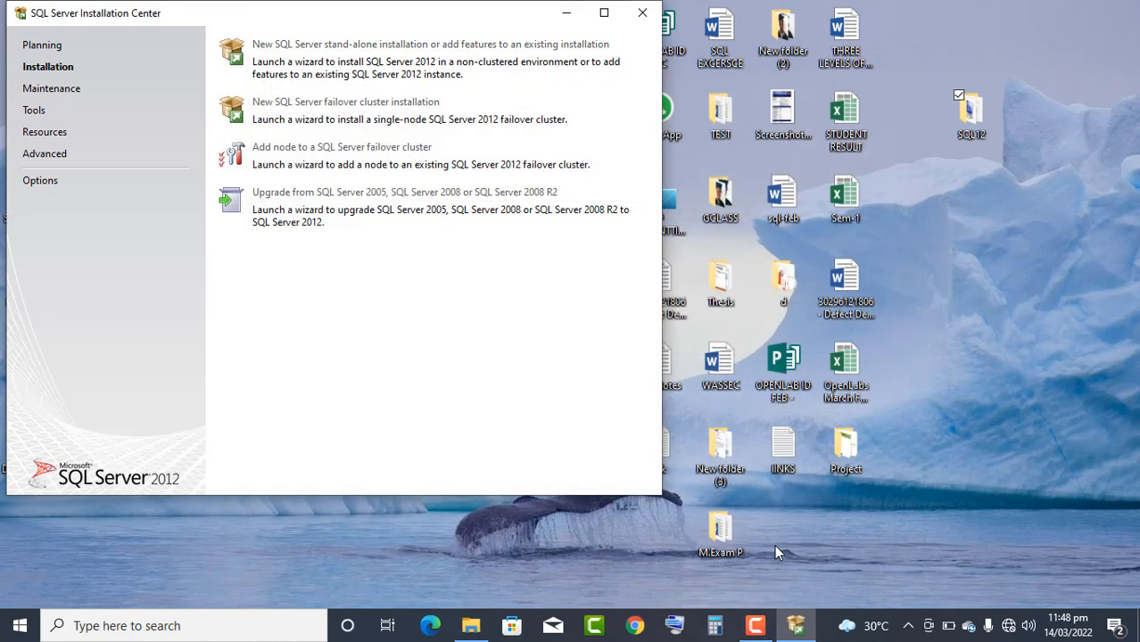
left_click(643, 12)
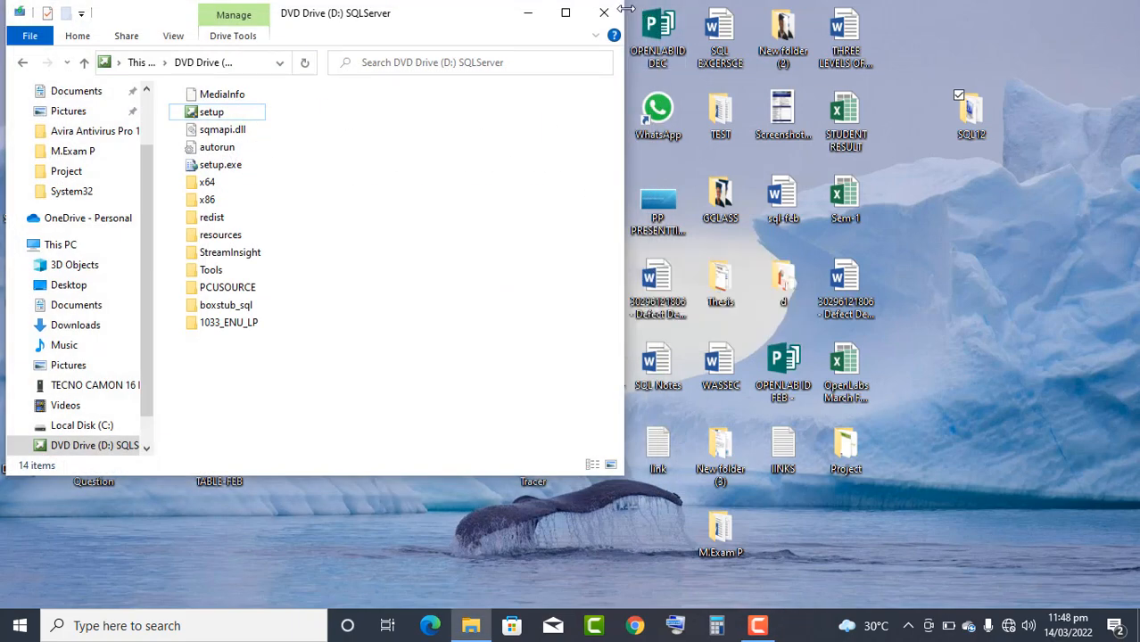
left_click(604, 12)
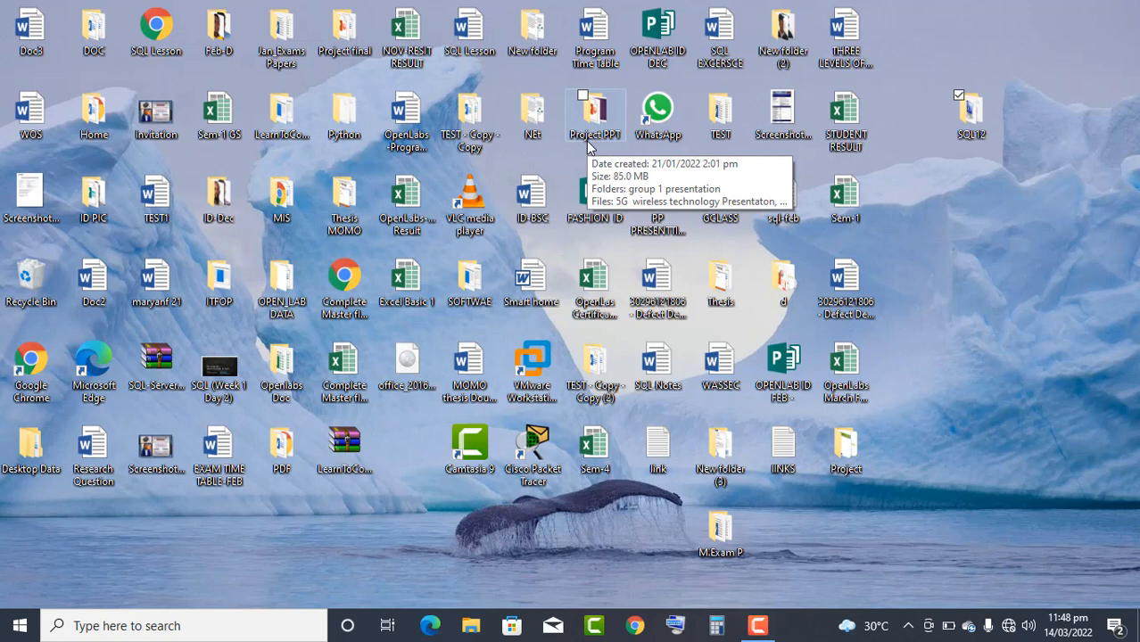
- Search Windows for "sql" to locate SQL Server Management Studio, and dismiss the search results
key("super")
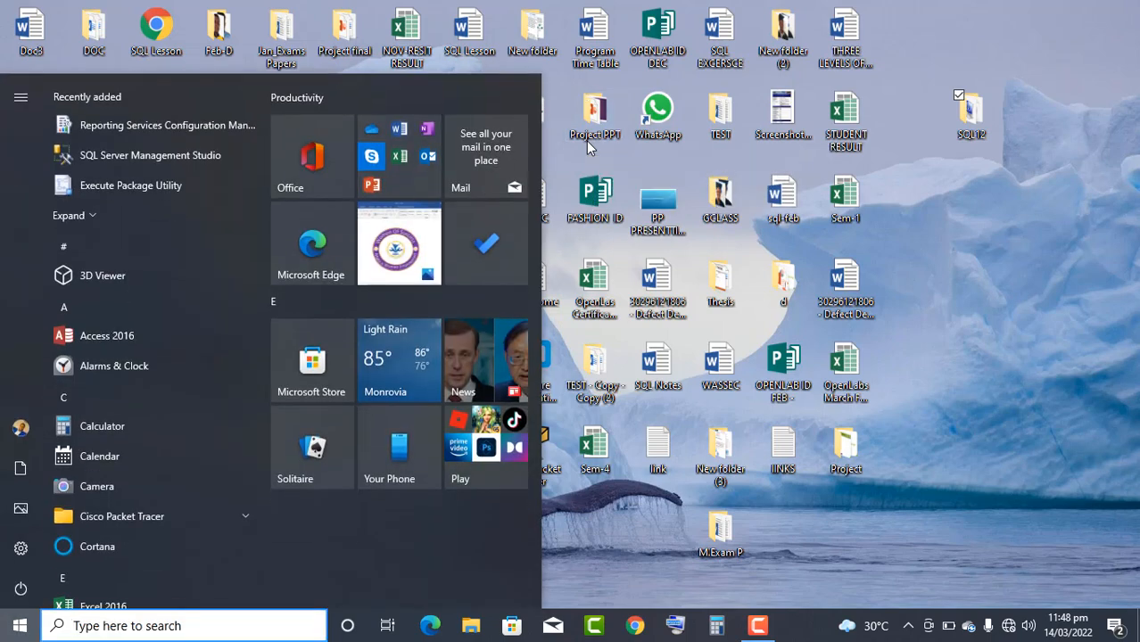
type("sql")
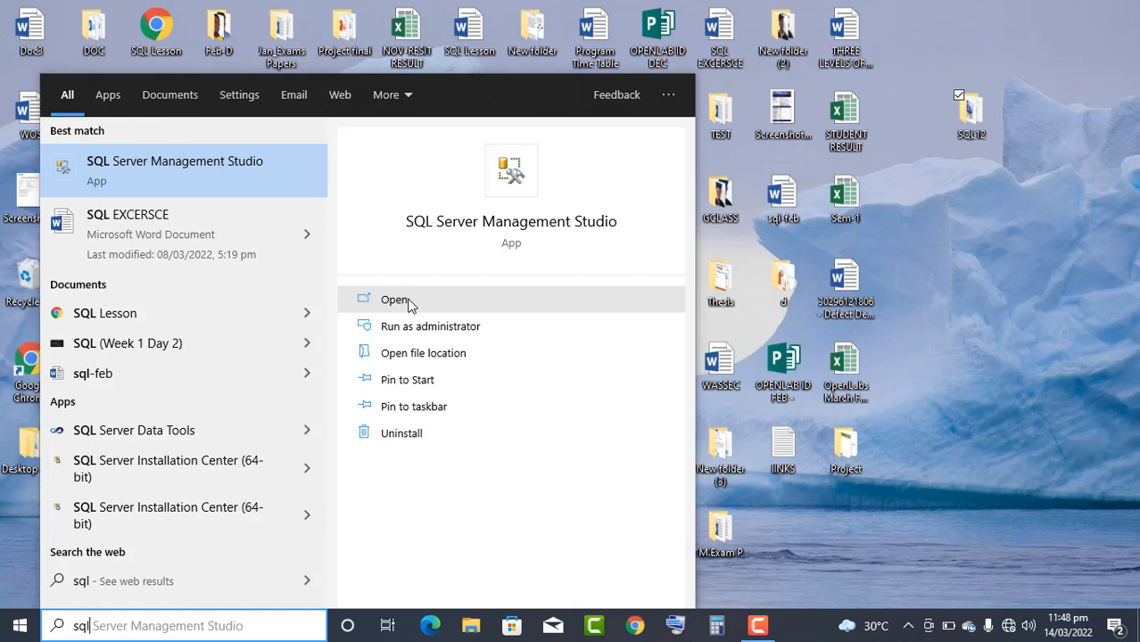
left_click(949, 302)
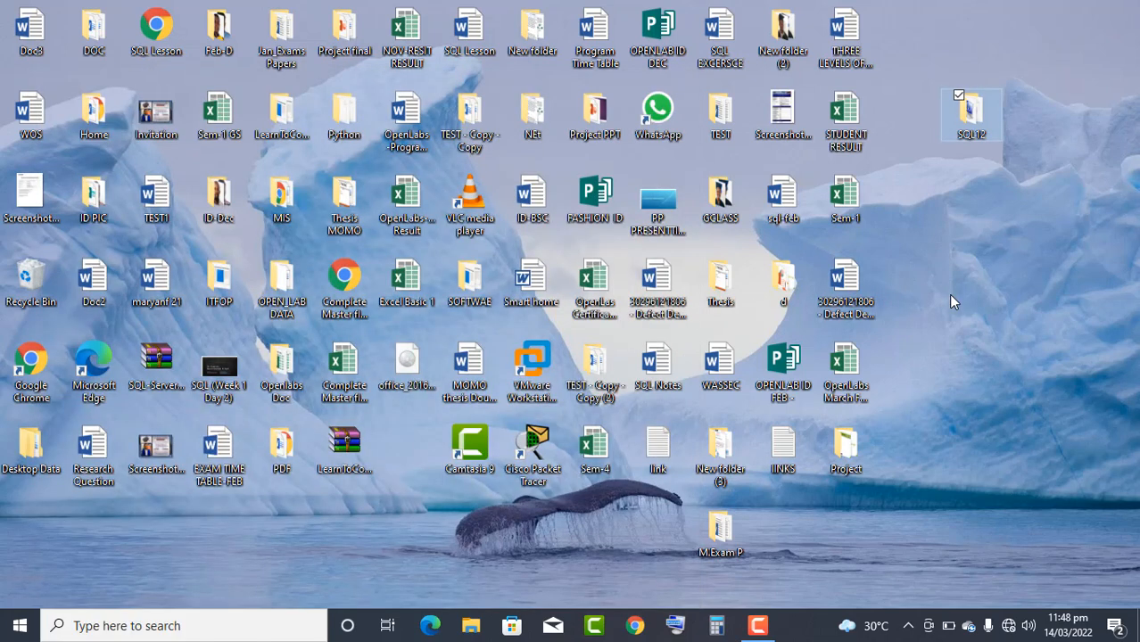
- Launch SQL Server Management Studio with the Run command ssms and connect to the local Database Engine using Windows Authentication
key("super+r")
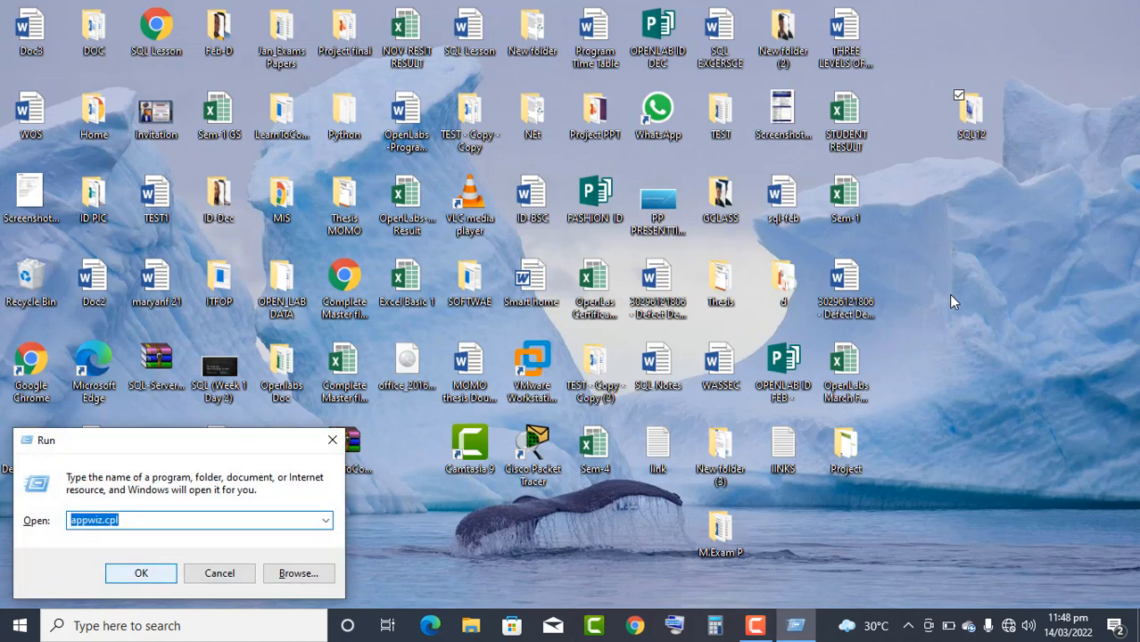
type("ssms")
key("Return")
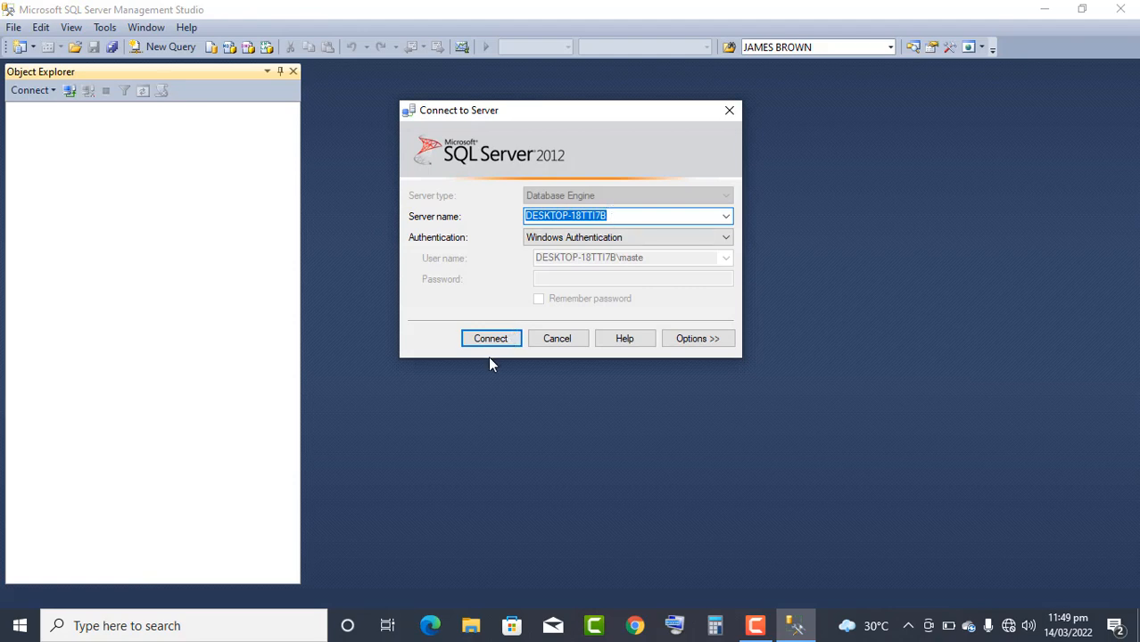
left_click(489, 343)
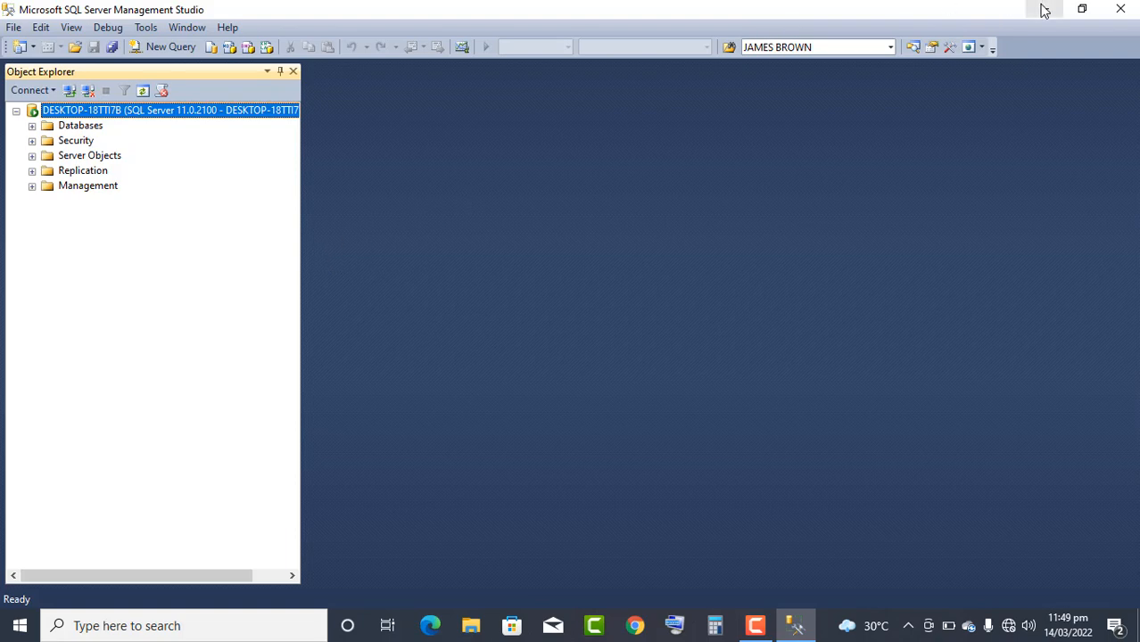
left_click(794, 626)
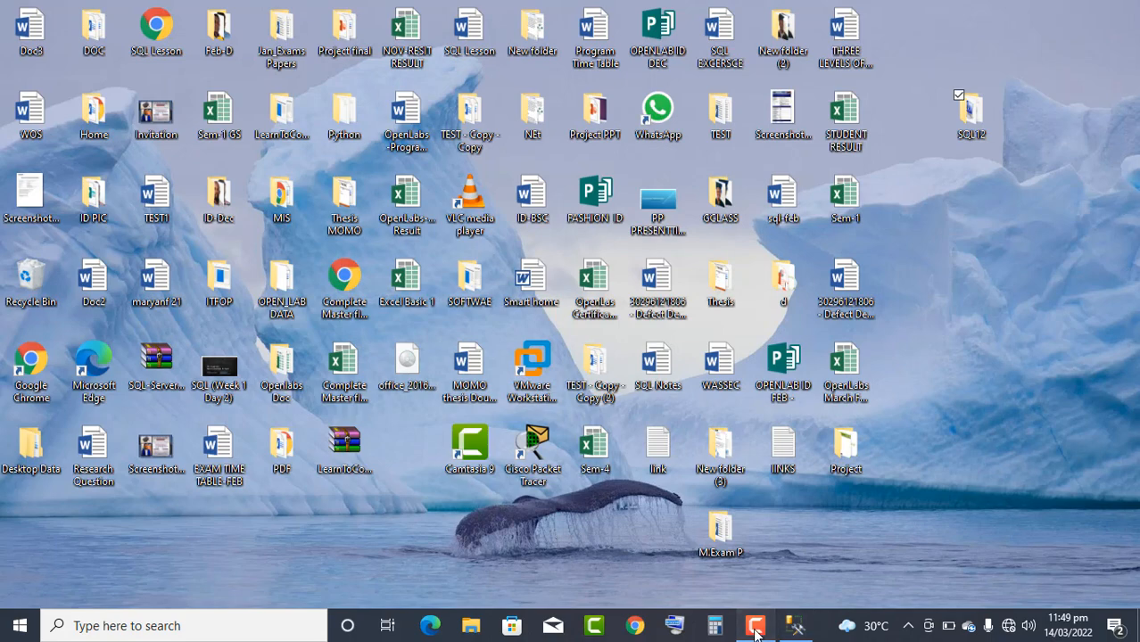
left_click(759, 628)
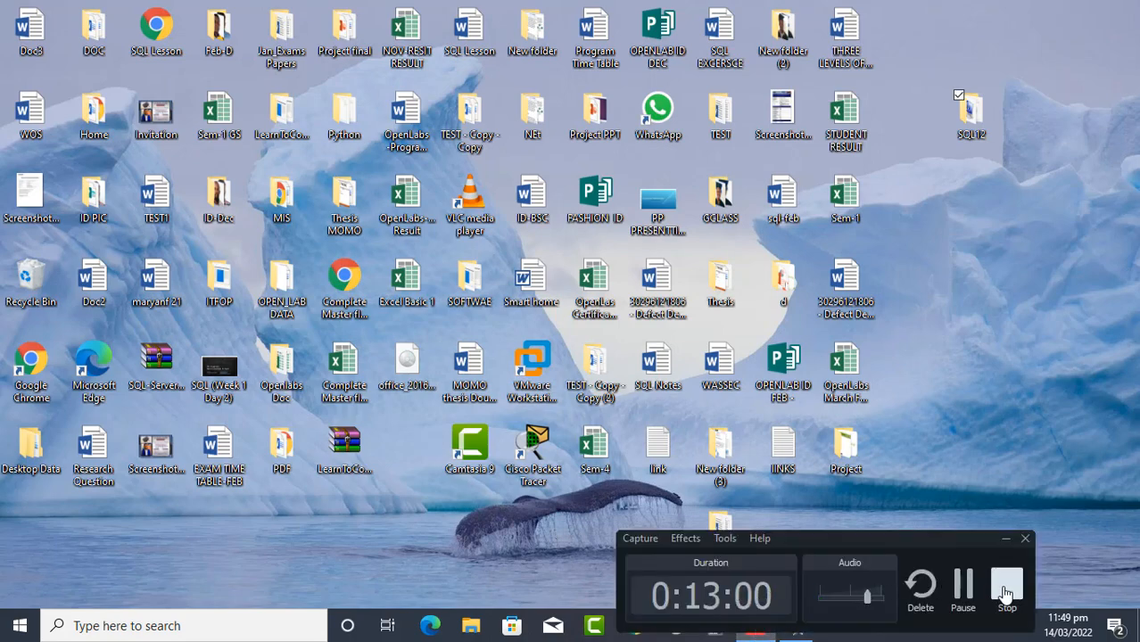